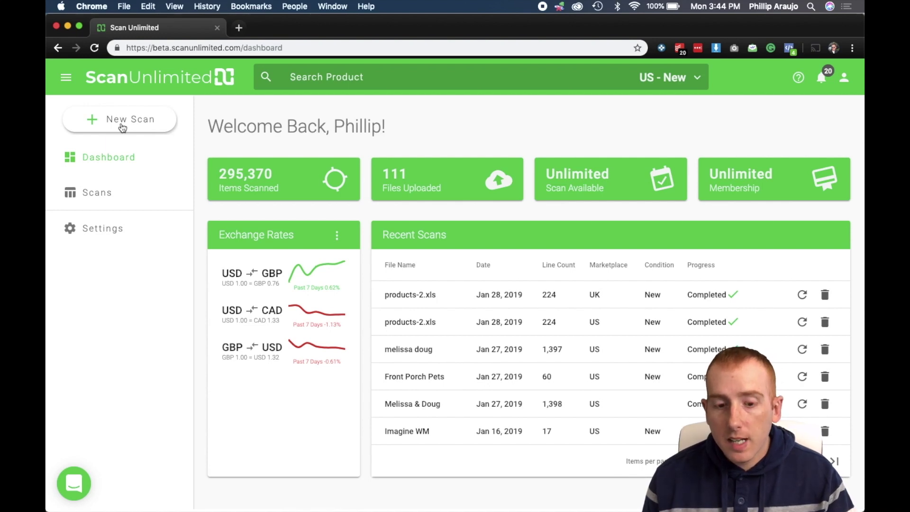
Step: View the marketplace regions available under the Amazon credentials settings, cancel the region choice, and return to the dashboard
left_click(118, 229)
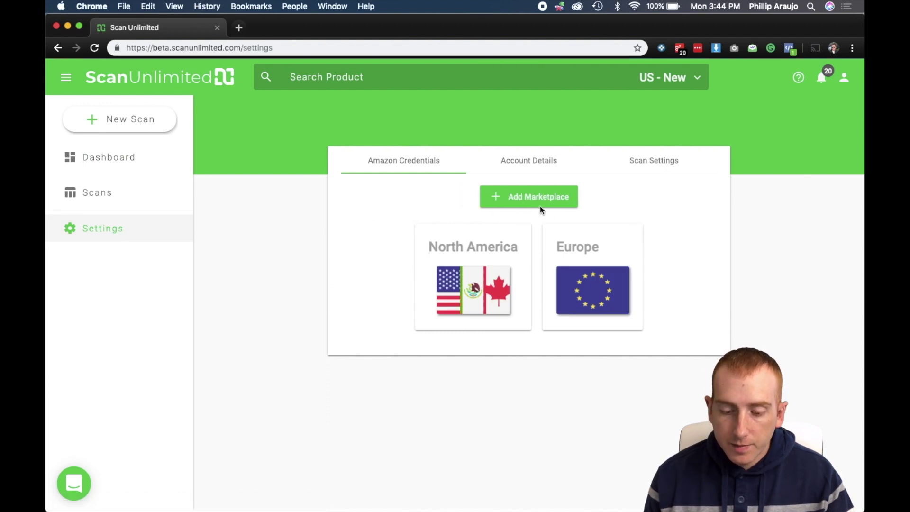
left_click(529, 198)
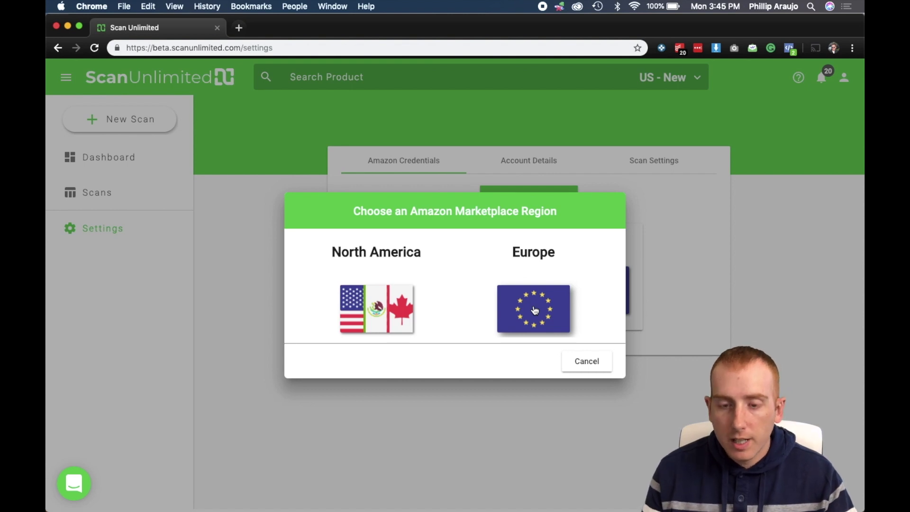
left_click(579, 372)
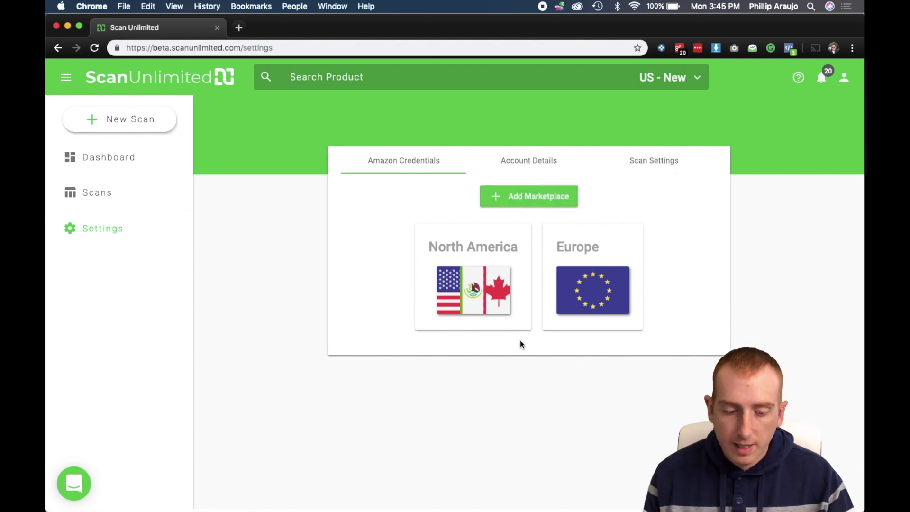
left_click(131, 160)
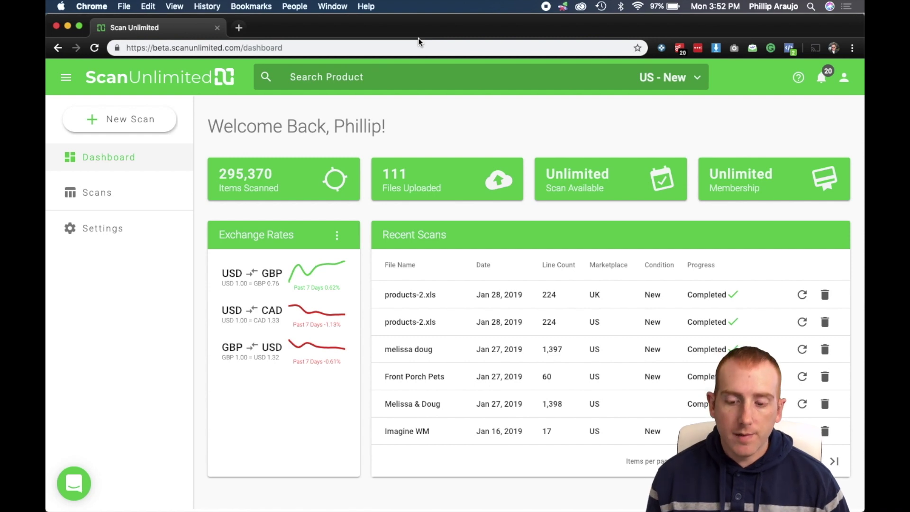
Step: Open the melissa spreadsheet from the desktop and check its cost column
left_click_drag(533, 26, 413, 47)
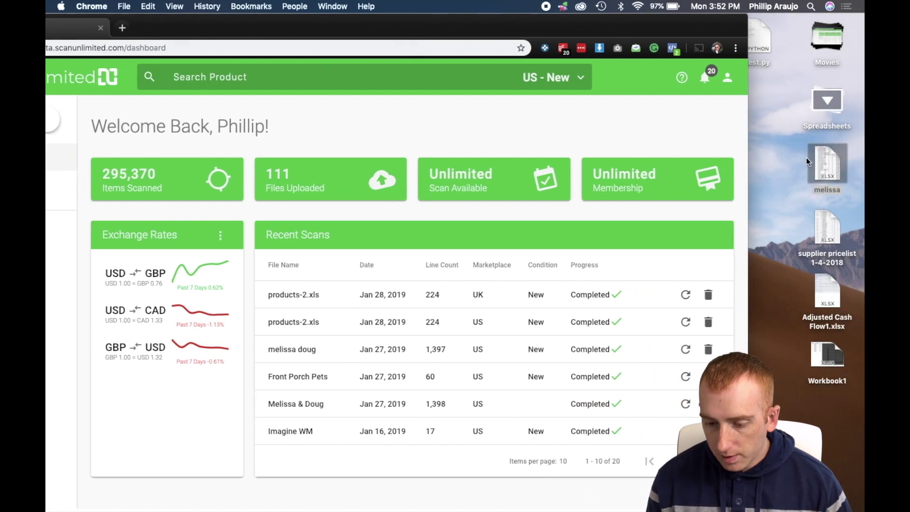
double_click(825, 165)
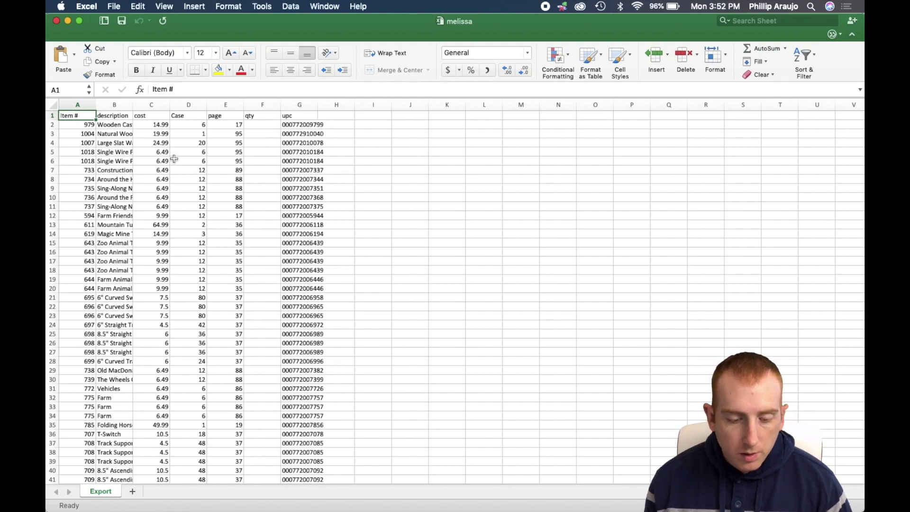
key("Down")
key("Right")
key("Right")
key("Up")
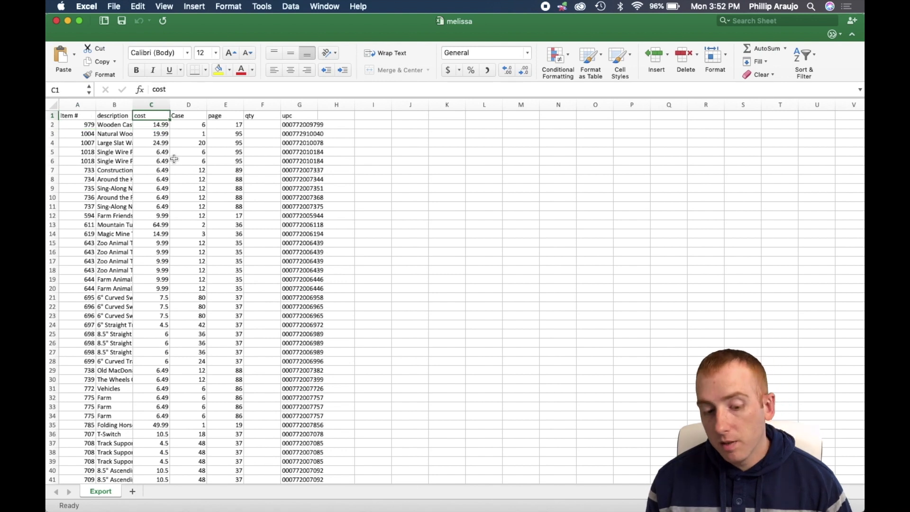
key("Down")
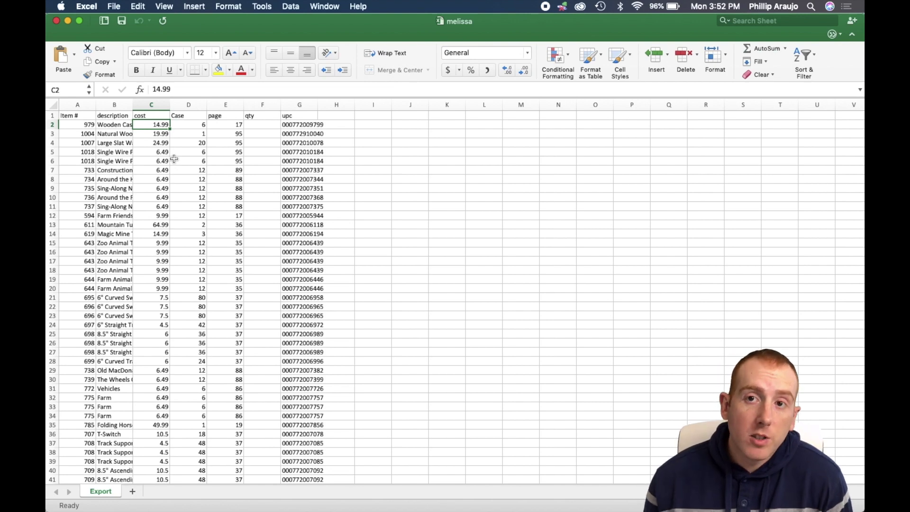
Step: Examine the case, upc, description and item number columns of the product list
key("Right")
key("Right")
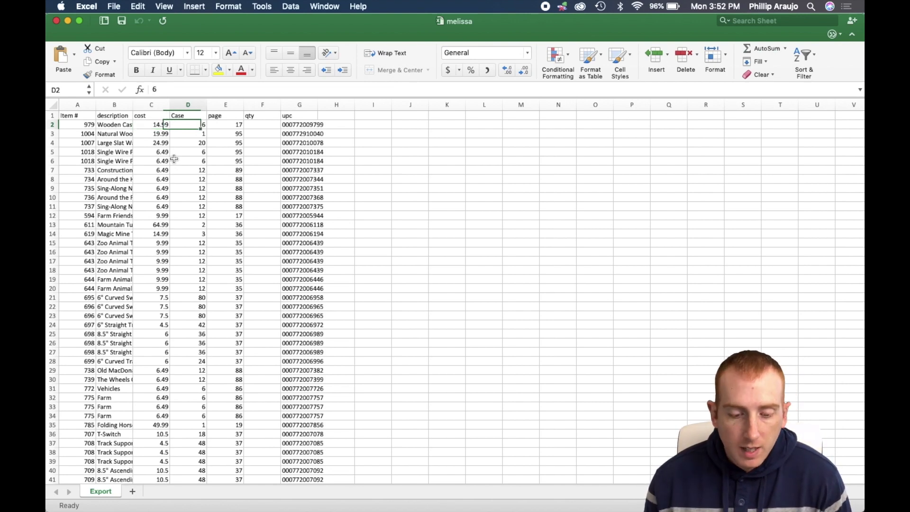
key("Right")
key("Right")
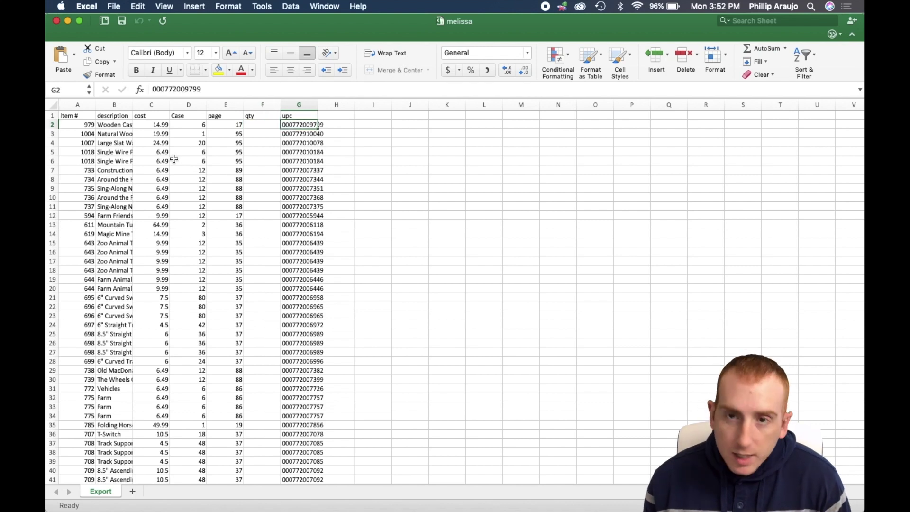
key("Up")
key("Down")
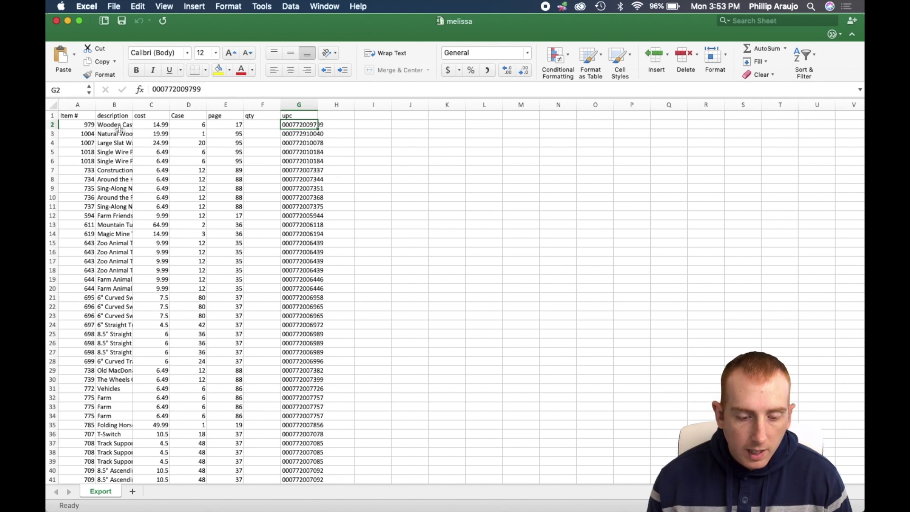
left_click(98, 126)
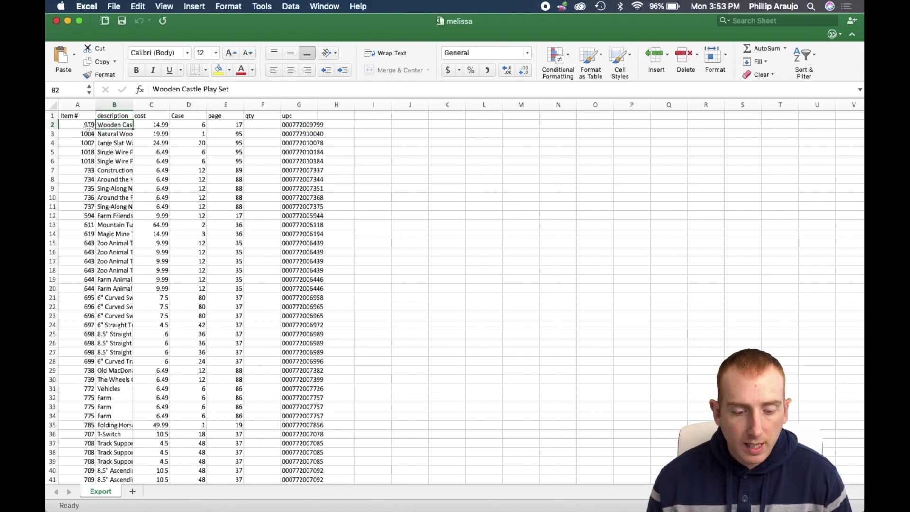
left_click(89, 127)
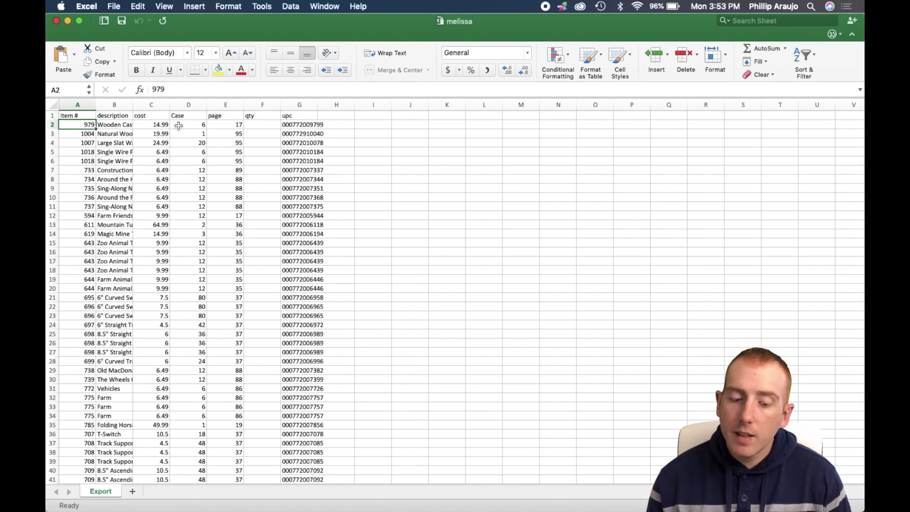
left_click(185, 126)
left_click(127, 126)
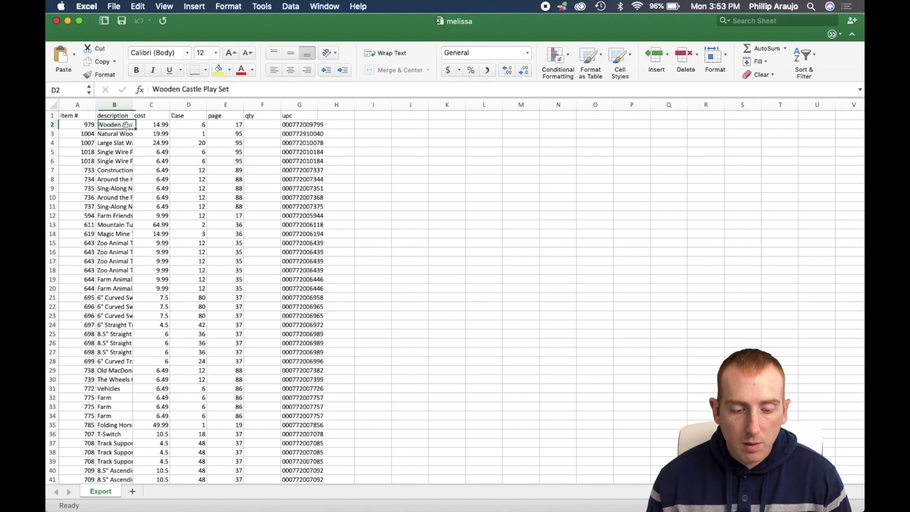
left_click(124, 117)
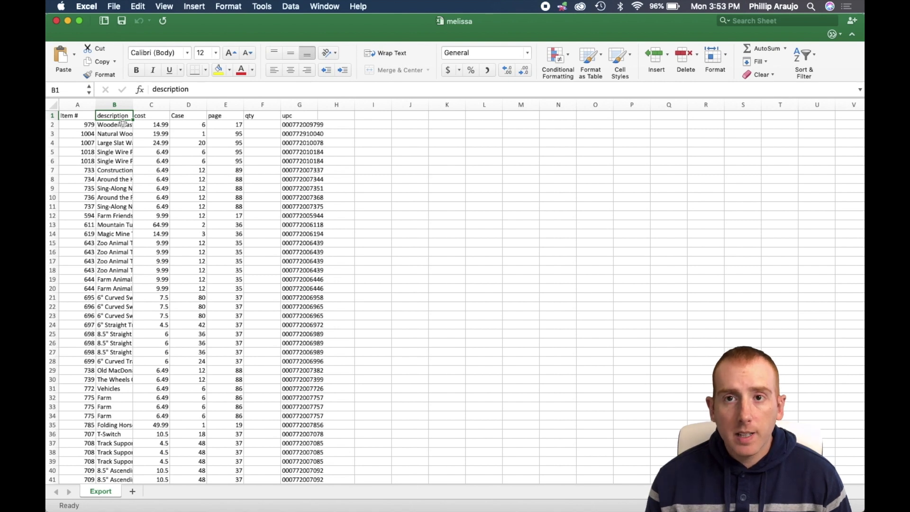
left_click(67, 118)
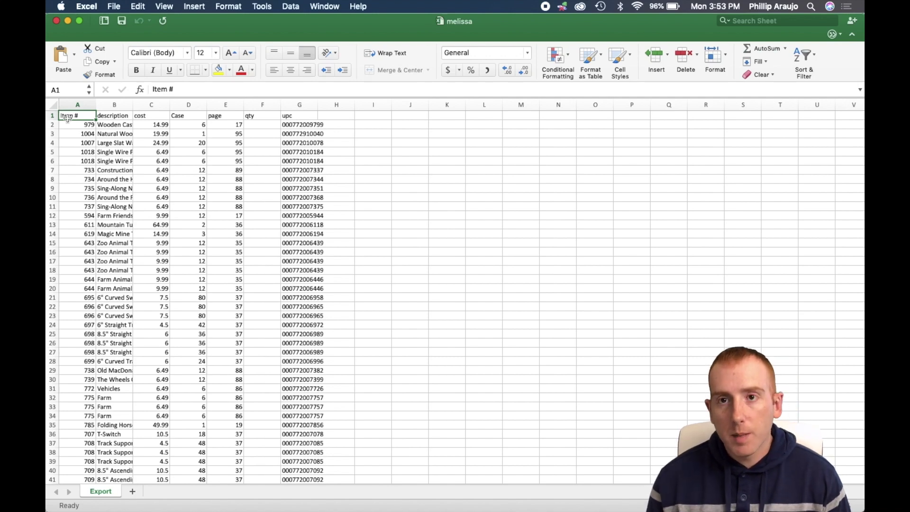
Step: Minimize the spreadsheet, bring Scan Unlimited back into view, and check its settings page before returning to the dashboard
left_click(67, 21)
left_click_drag(232, 22, 349, 24)
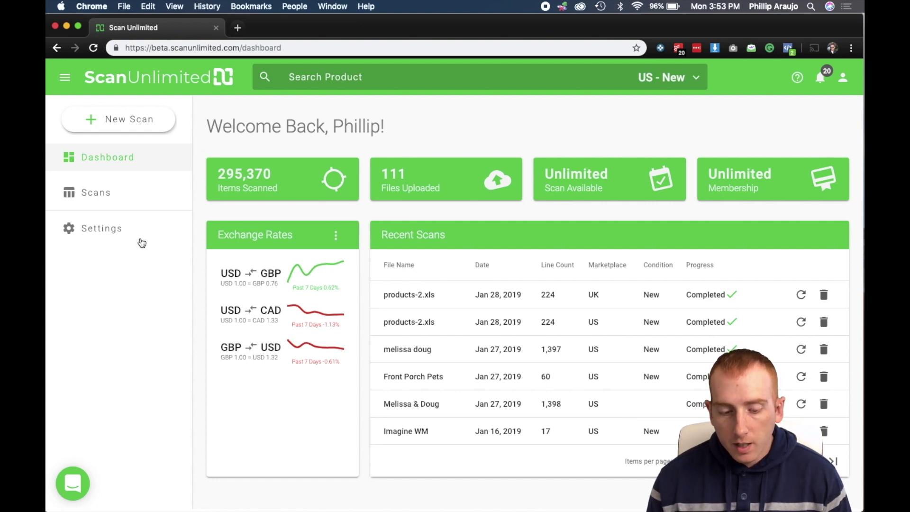
left_click(110, 228)
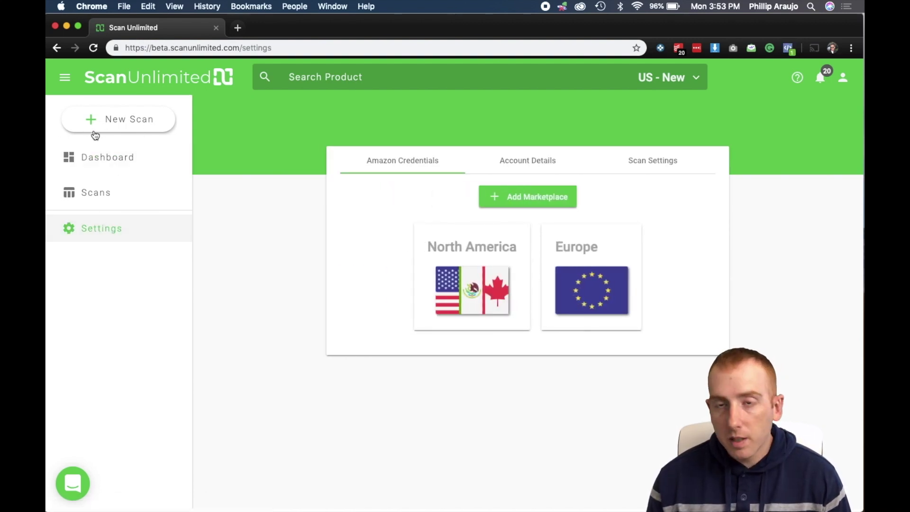
left_click(118, 158)
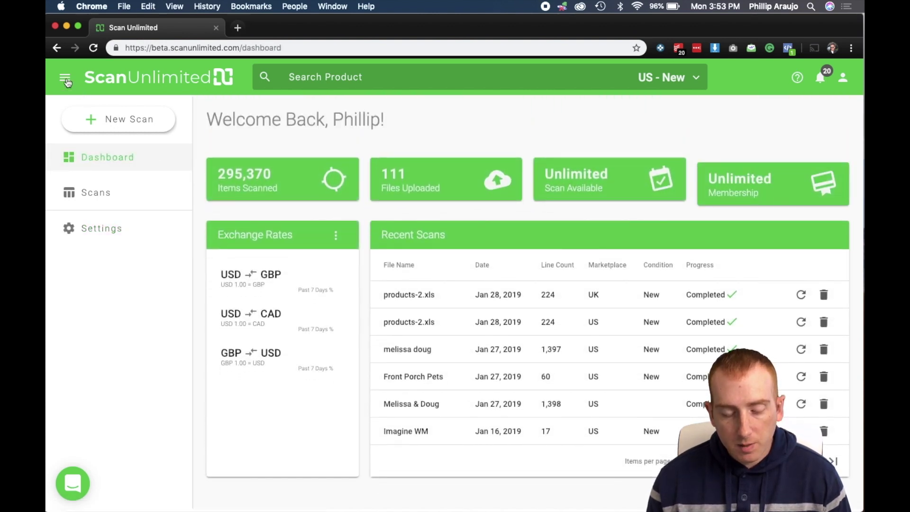
Step: Collapse and re-expand the navigation sidebar
left_click(67, 79)
left_click(65, 79)
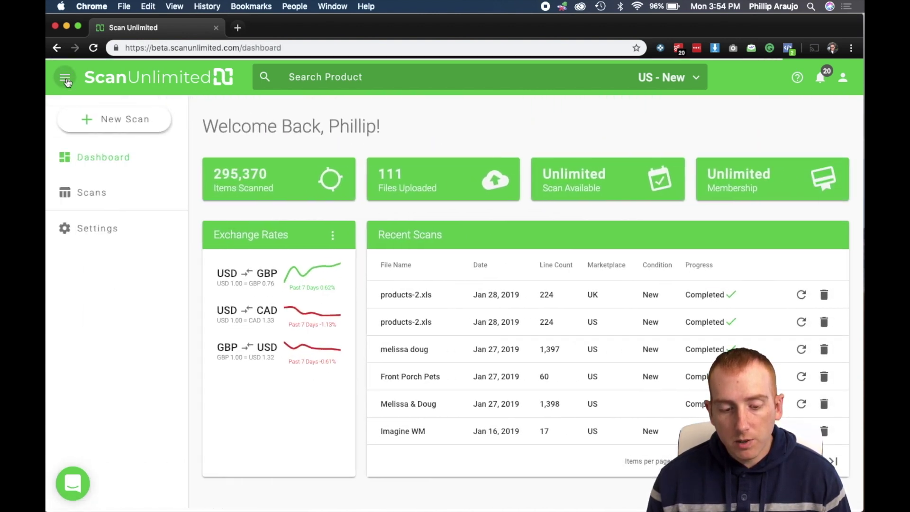
left_click(65, 78)
left_click(65, 78)
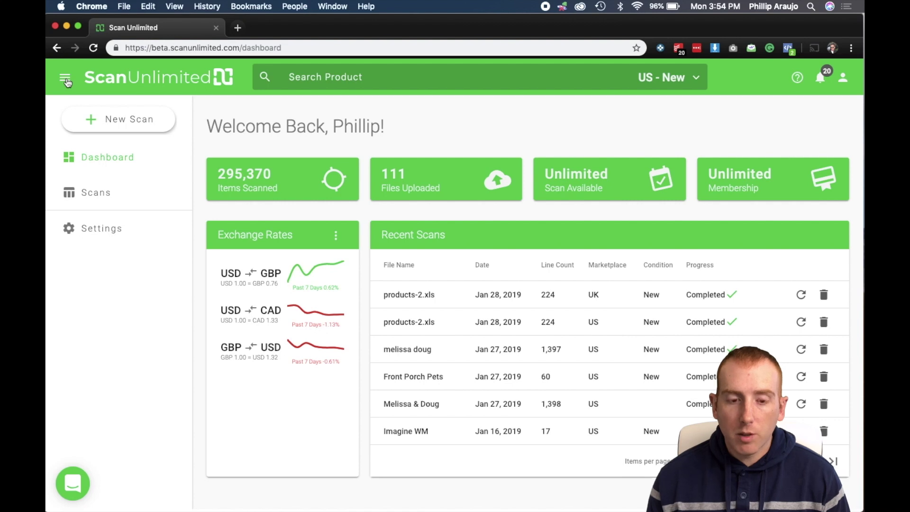
Step: Start a new scan and upload the melissa spreadsheet from the desktop to it
left_click(124, 130)
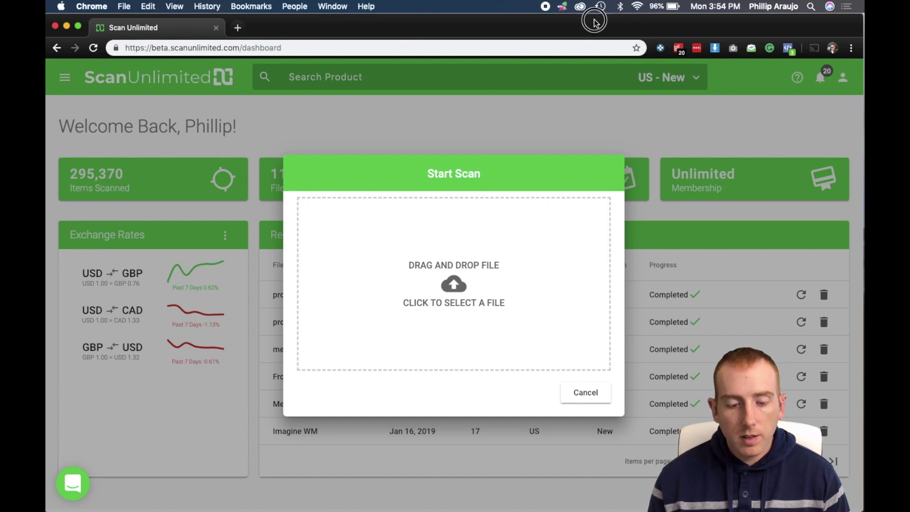
left_click_drag(589, 20, 497, 29)
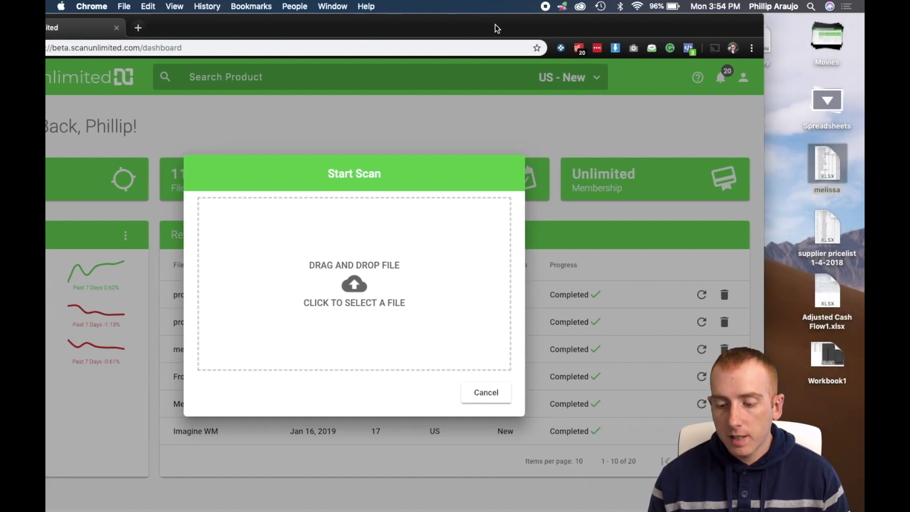
left_click(833, 166)
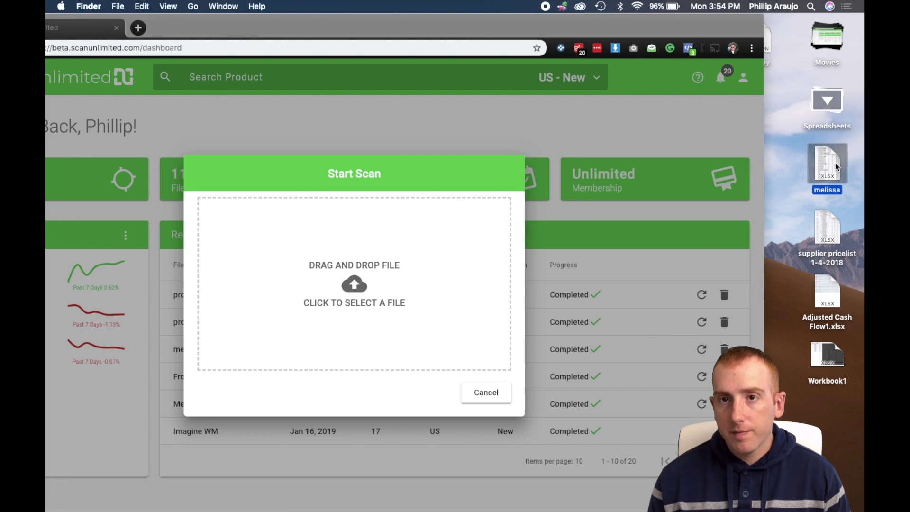
left_click_drag(836, 166, 425, 297)
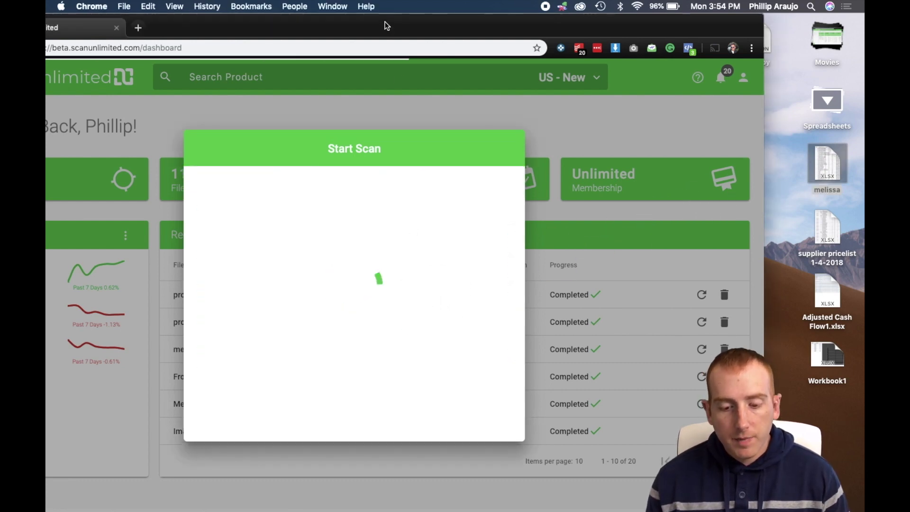
left_click_drag(385, 25, 482, 21)
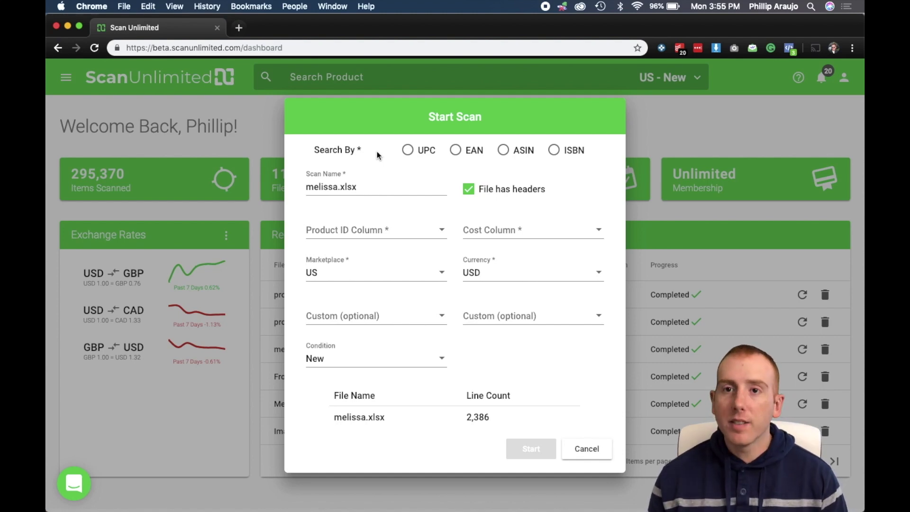
Step: Switch to the melissa spreadsheet to check which product identifier column it contains, and return to the scan setup in the browser
key("ctrl+Up")
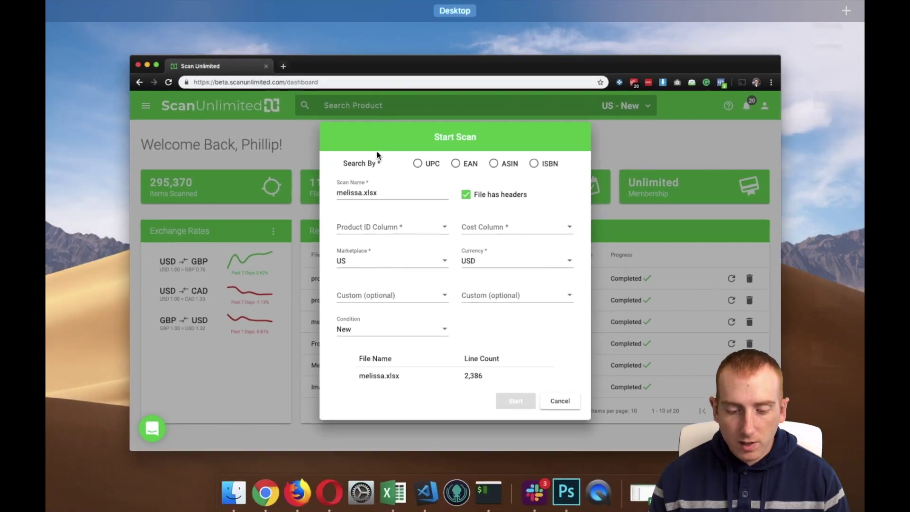
left_click(388, 229)
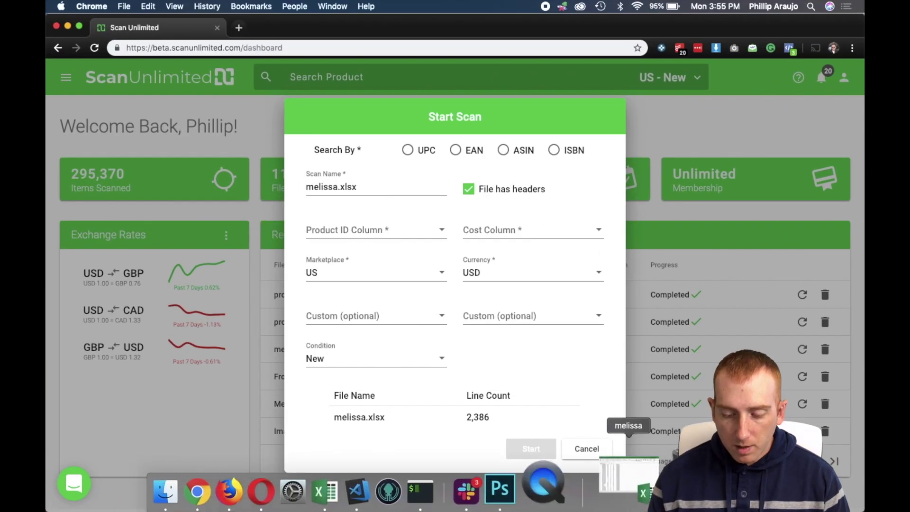
left_click(636, 491)
left_click(301, 115)
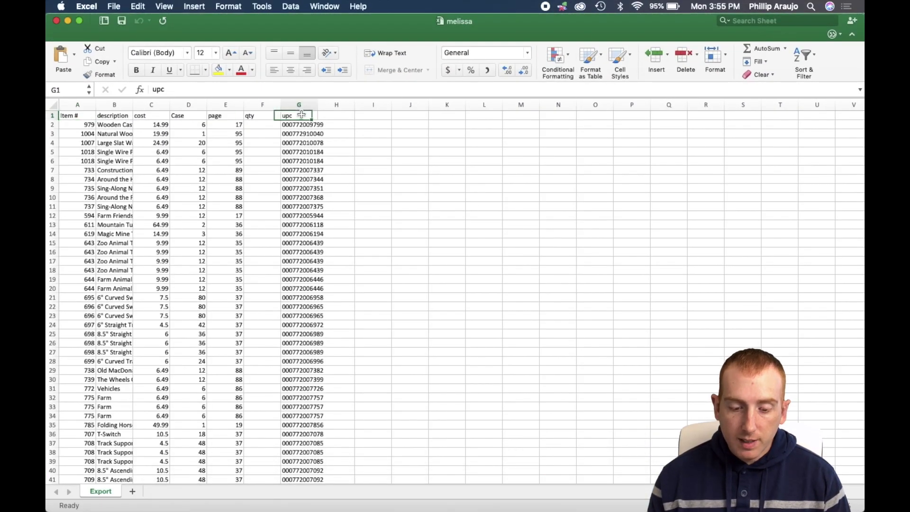
left_click(302, 107)
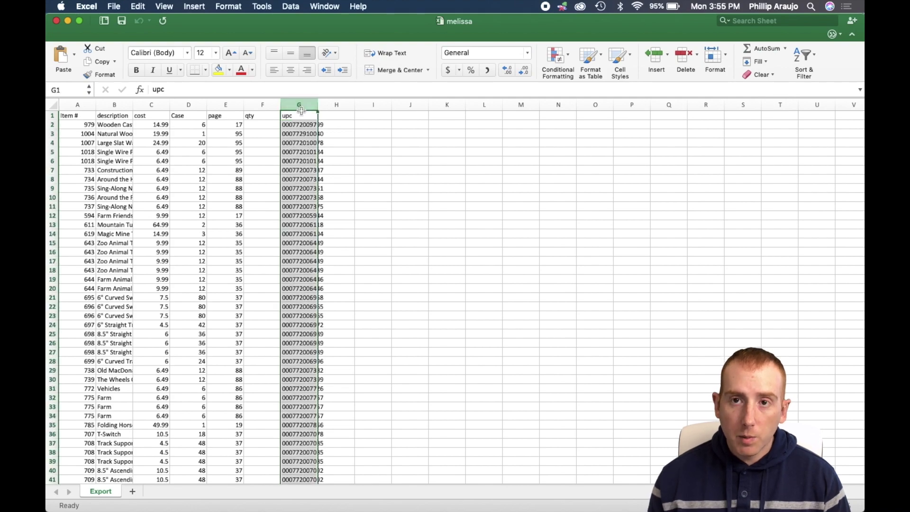
left_click(301, 133)
key("ctrl+Up")
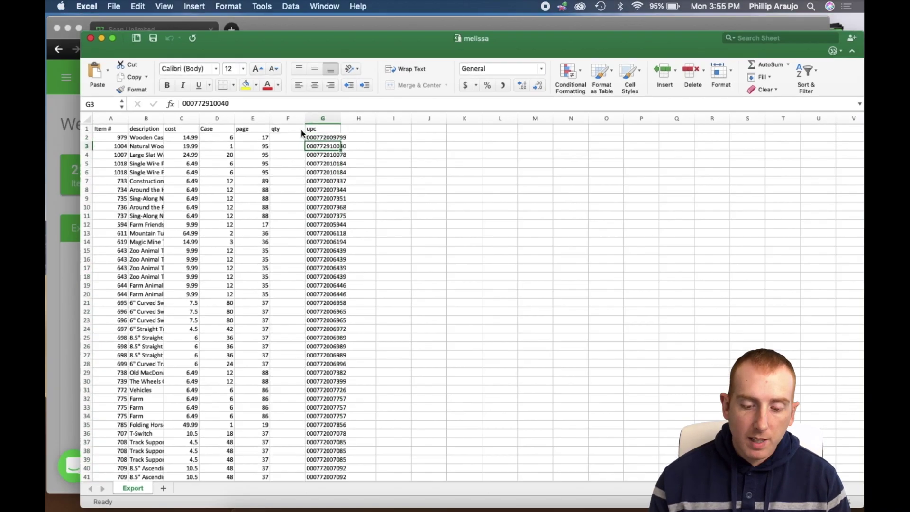
left_click(329, 146)
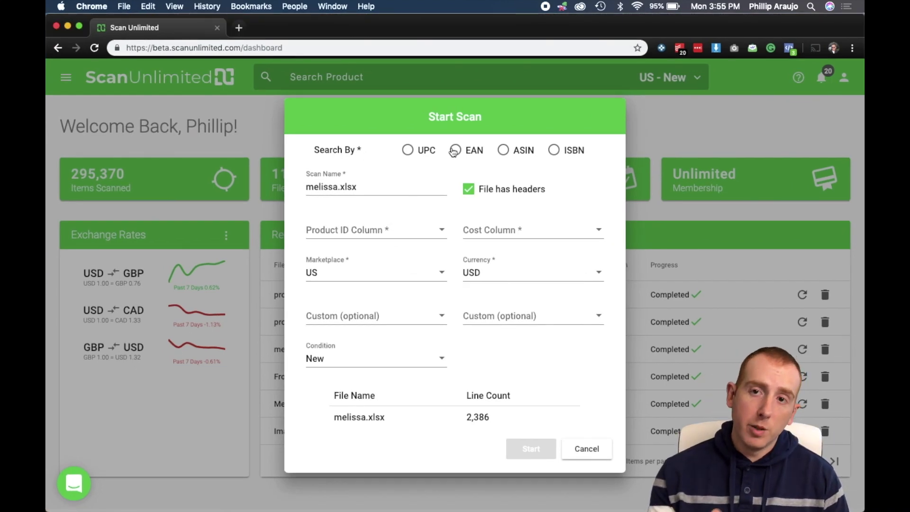
Step: Set the scan to search by UPC and shorten the scan name to melissa
left_click(408, 150)
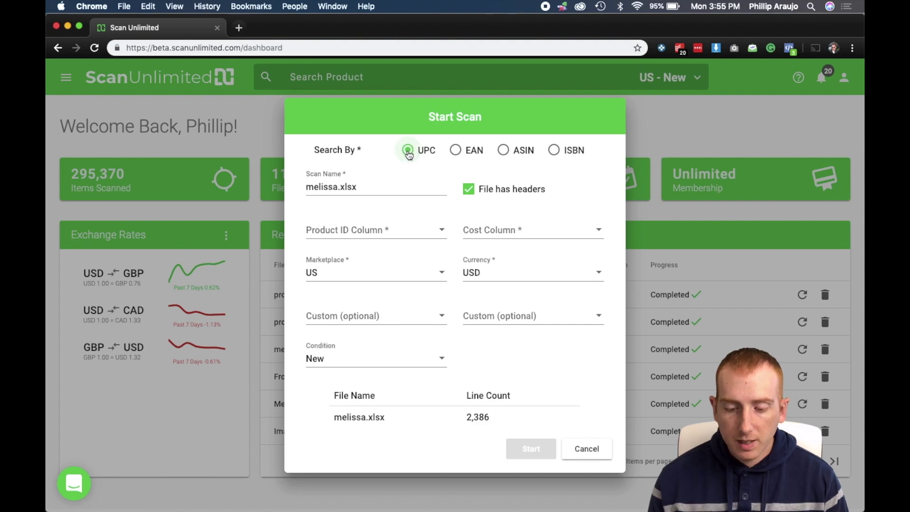
left_click(386, 189)
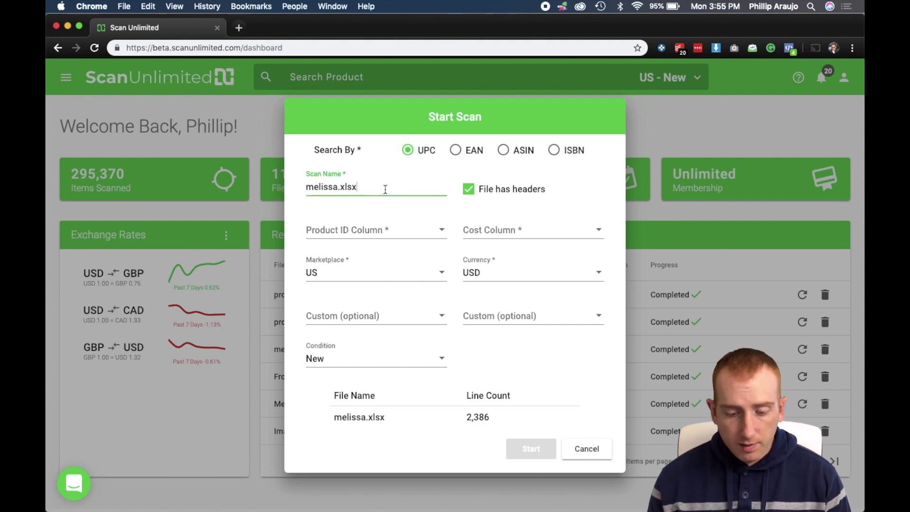
key("BackSpace")
key("BackSpace")
key("BackSpace")
key("BackSpace")
key("BackSpace")
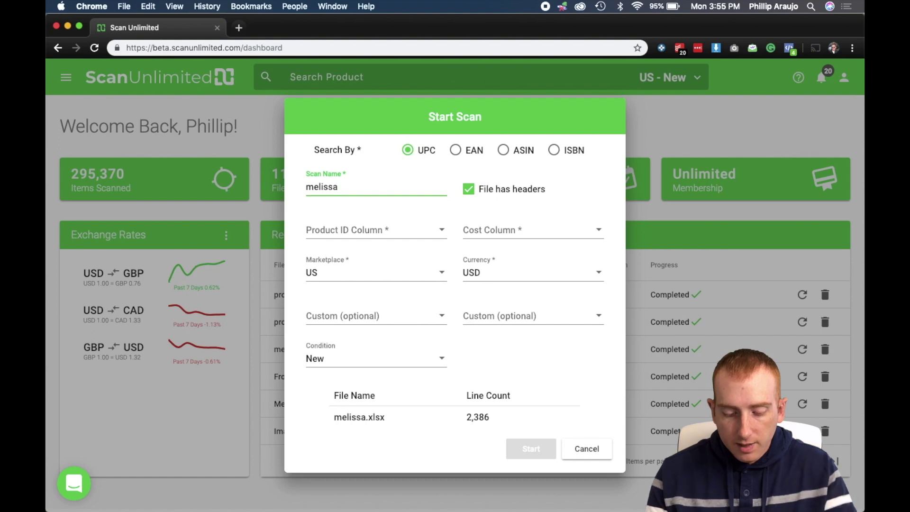
Step: Complete the scan name as melissa doug and keep the file marked as having headers
type("doug")
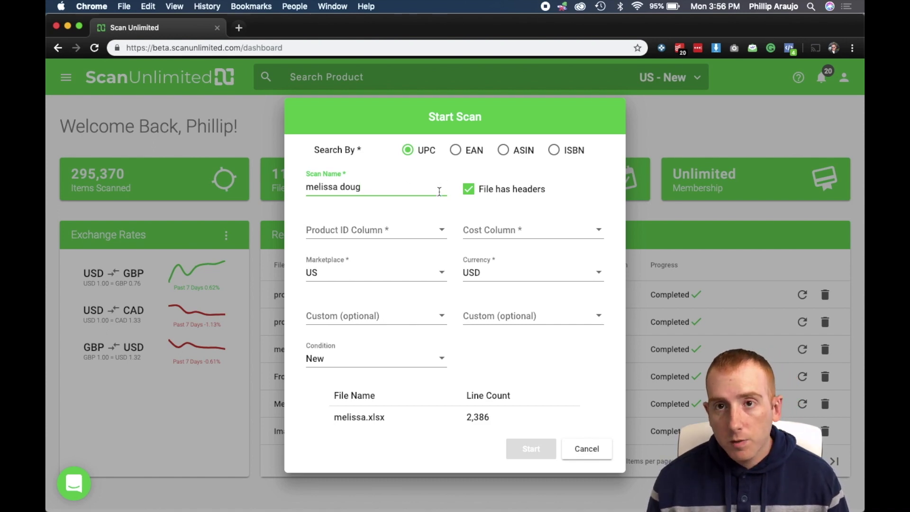
left_click(451, 217)
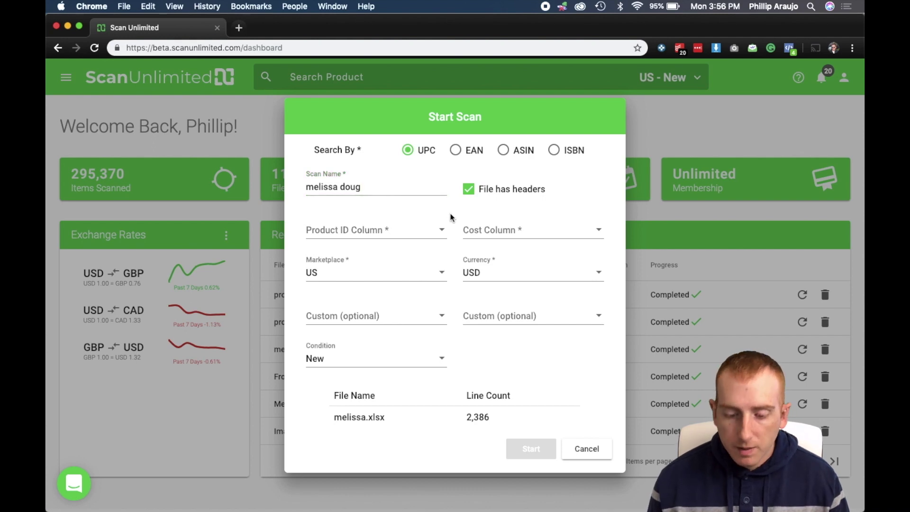
left_click(470, 190)
left_click(470, 191)
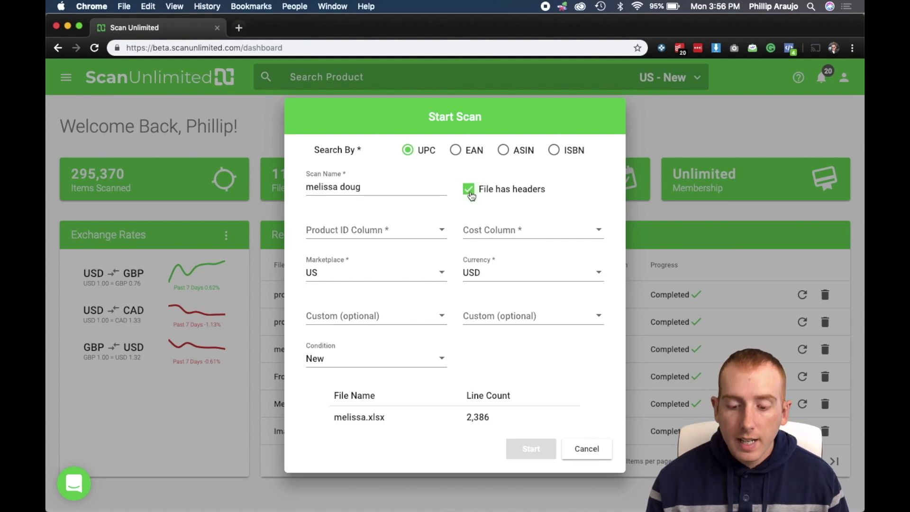
Step: Switch to the melissa spreadsheet in Excel and select its header row from Item # to upc
key("ctrl+Up")
left_click(543, 325)
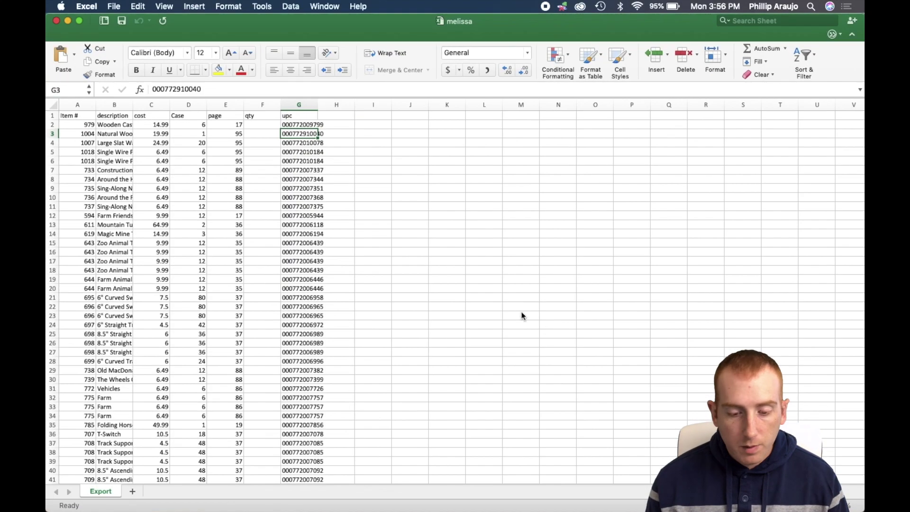
left_click_drag(79, 115, 307, 116)
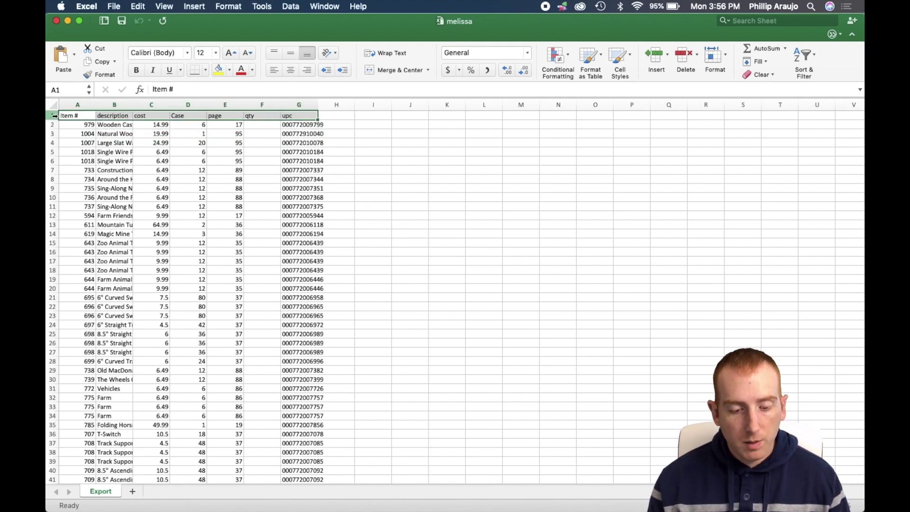
Step: Delete the header row from the spreadsheet, undo the deletion, and return to the scan setup in the browser
right_click(54, 116)
left_click(85, 235)
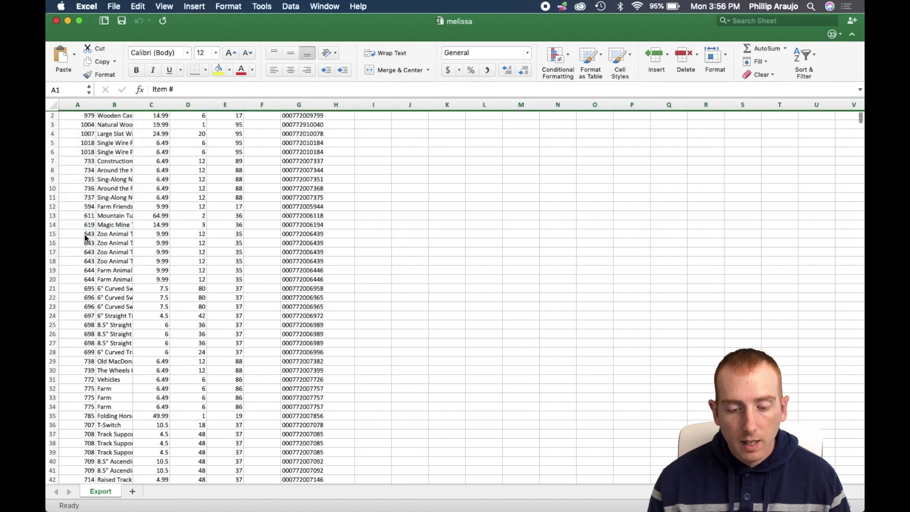
left_click(137, 162)
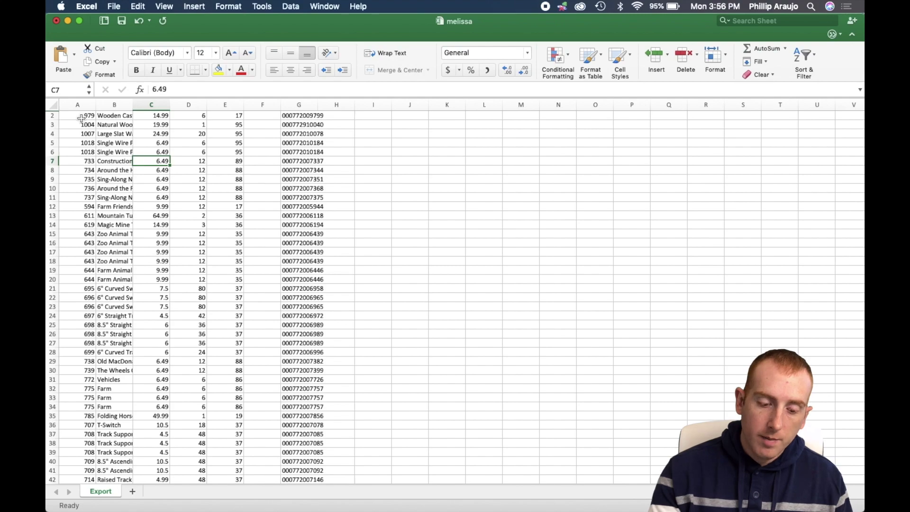
key("super+z")
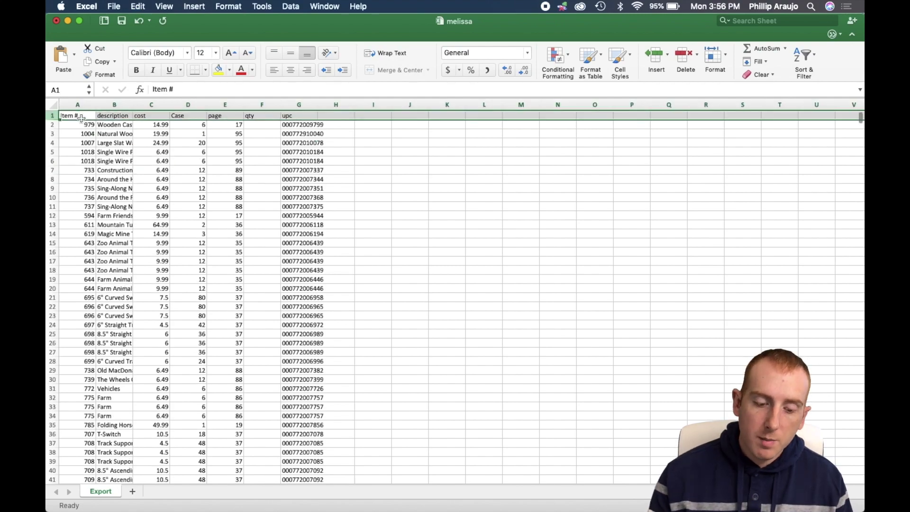
left_click(81, 118)
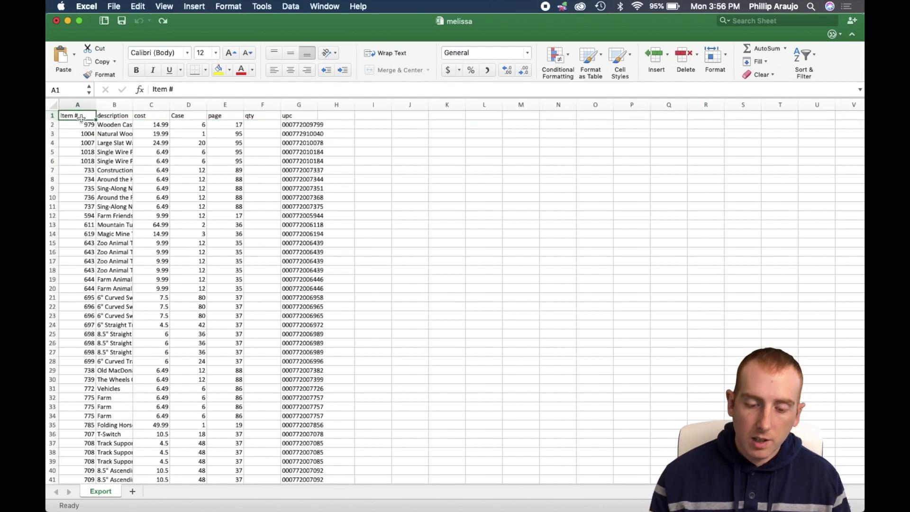
key("ctrl+Up")
left_click(183, 94)
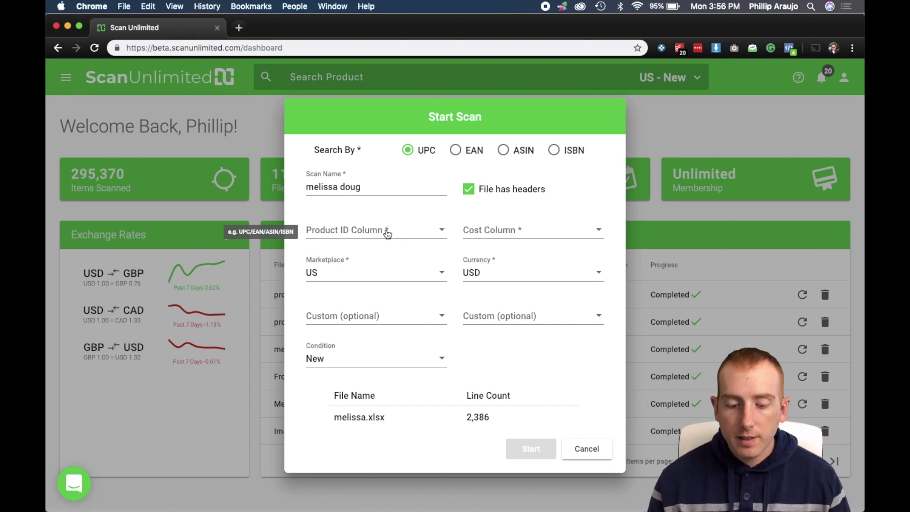
Step: Switch to the melissa spreadsheet, move along the header row to the upc cell, and return to the scan setup in the browser
key("ctrl+Up")
left_click(504, 280)
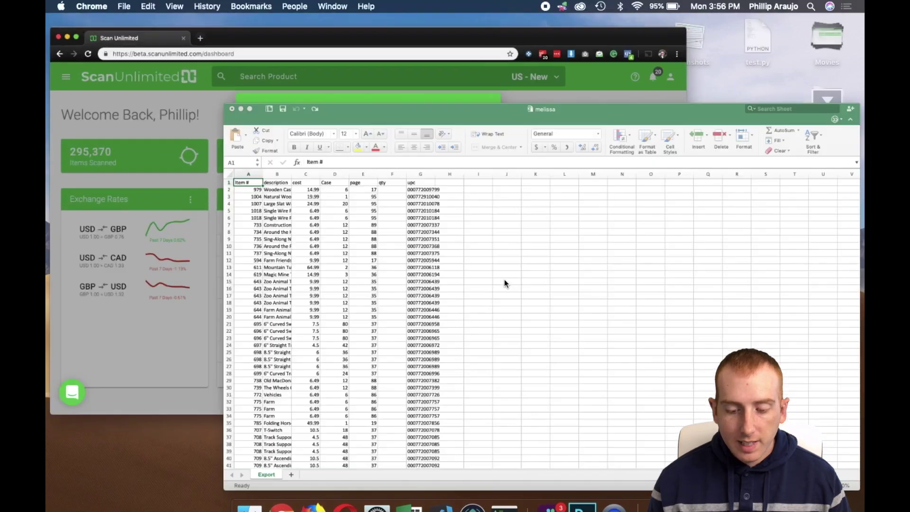
key("Right")
key("Right")
key("Right")
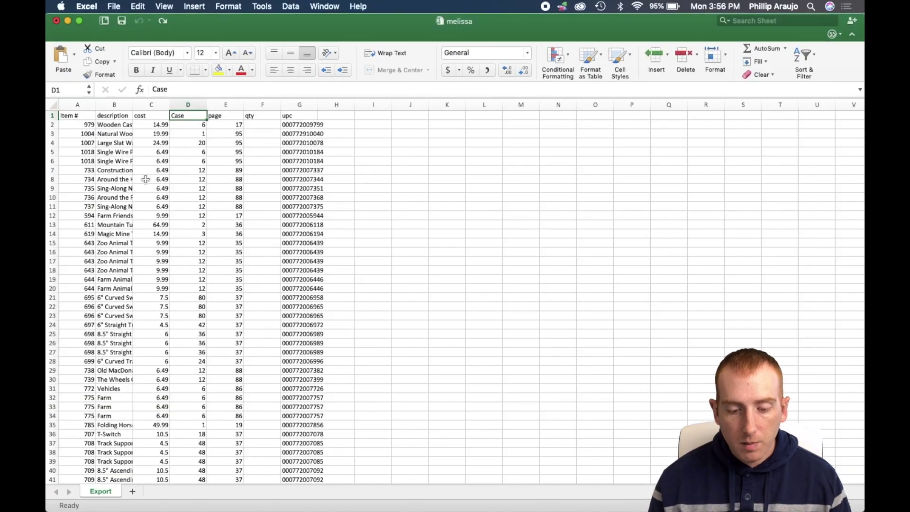
key("Right")
key("Right")
key("Right")
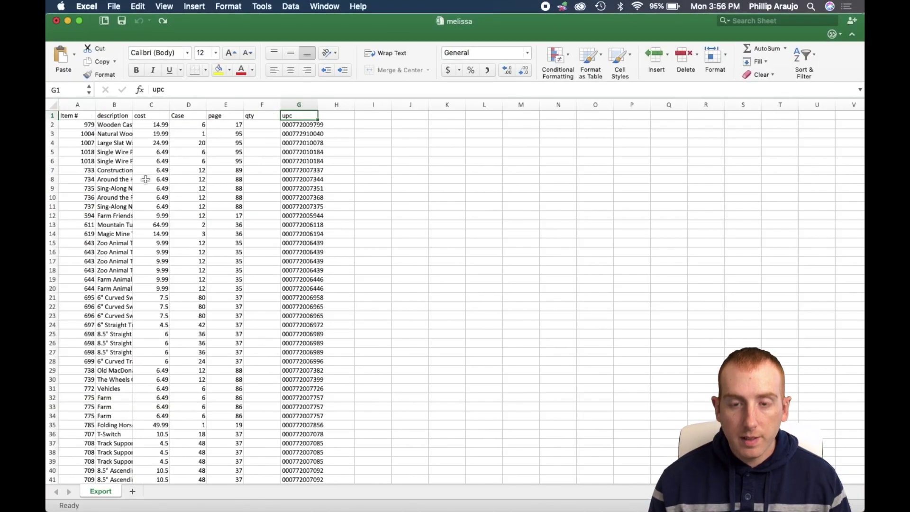
key("ctrl+Up")
left_click(251, 157)
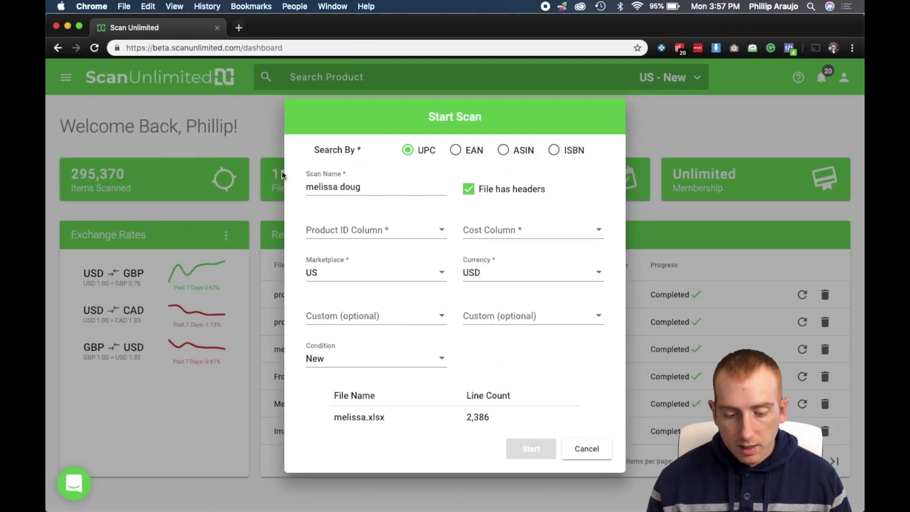
Step: Open the product ID column choices and look through the column headers offered from the uploaded file
left_click(402, 232)
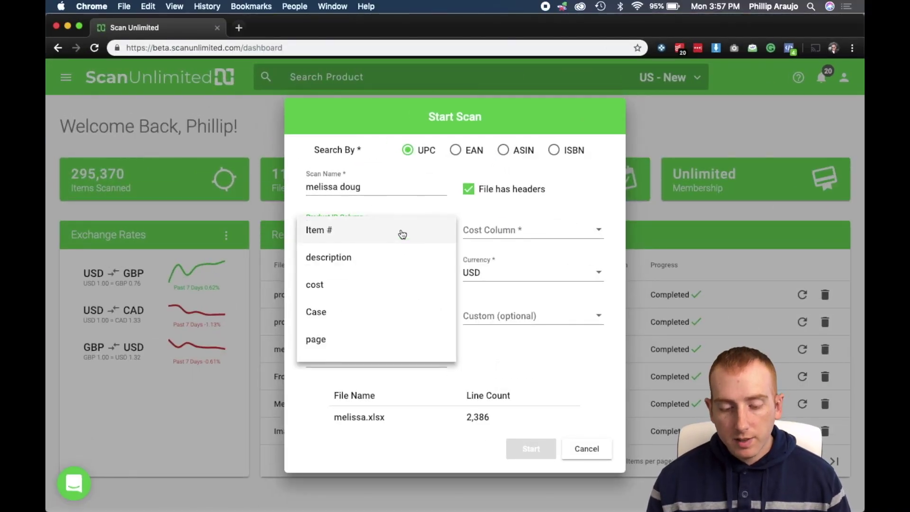
scroll(402, 233, "down", 1)
scroll(403, 233, "up", 1)
scroll(403, 233, "down", 1)
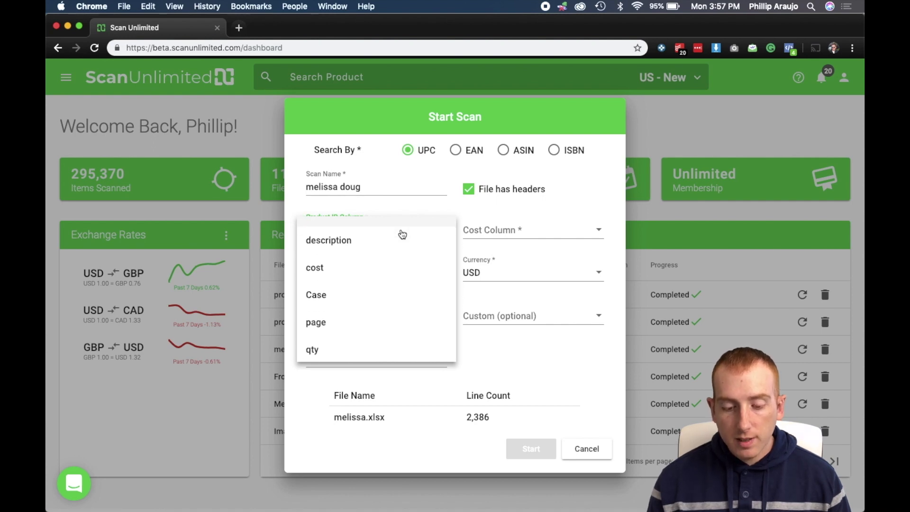
scroll(403, 234, "up", 1)
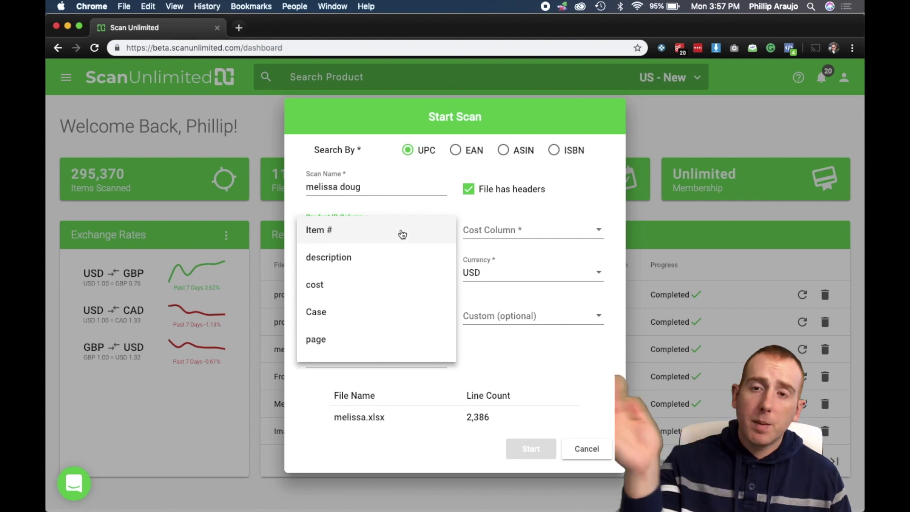
Step: Switch to the melissa spreadsheet and select the header cells Item #, description and cost in turn to compare them with the choices
key("ctrl+Up")
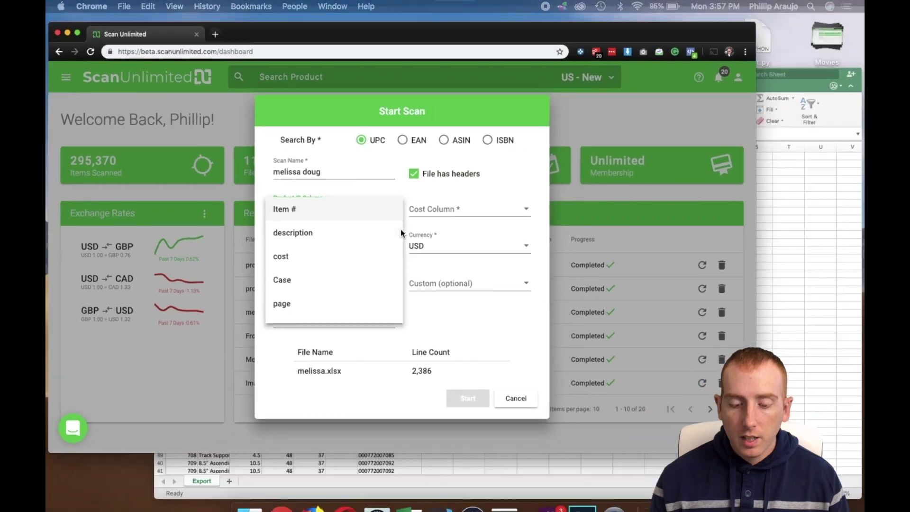
left_click(548, 252)
left_click(78, 119)
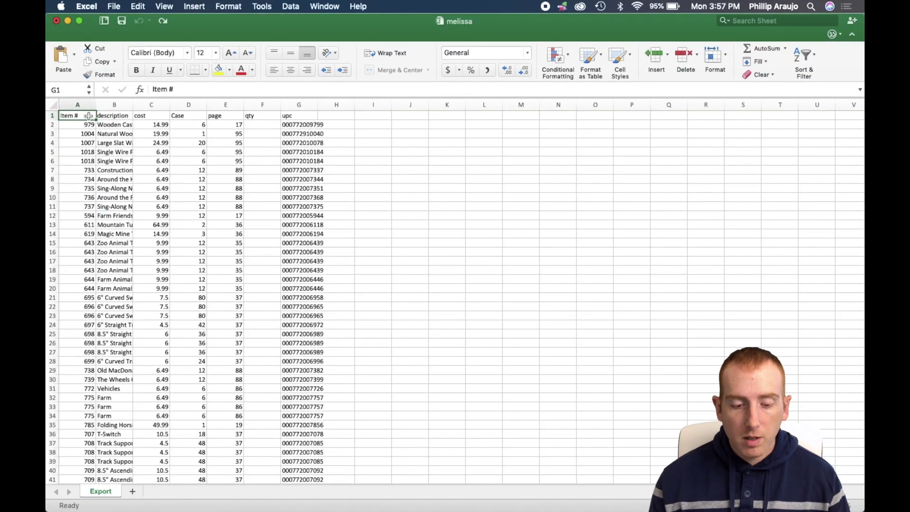
left_click(125, 117)
left_click(146, 116)
Step: Return to the scan setup in the browser and choose upc as the product ID column
key("ctrl+Up")
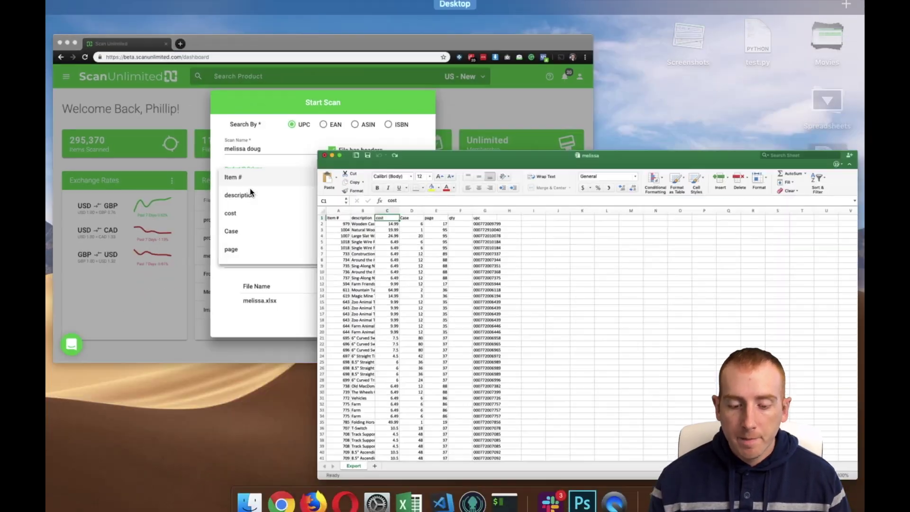
left_click(278, 183)
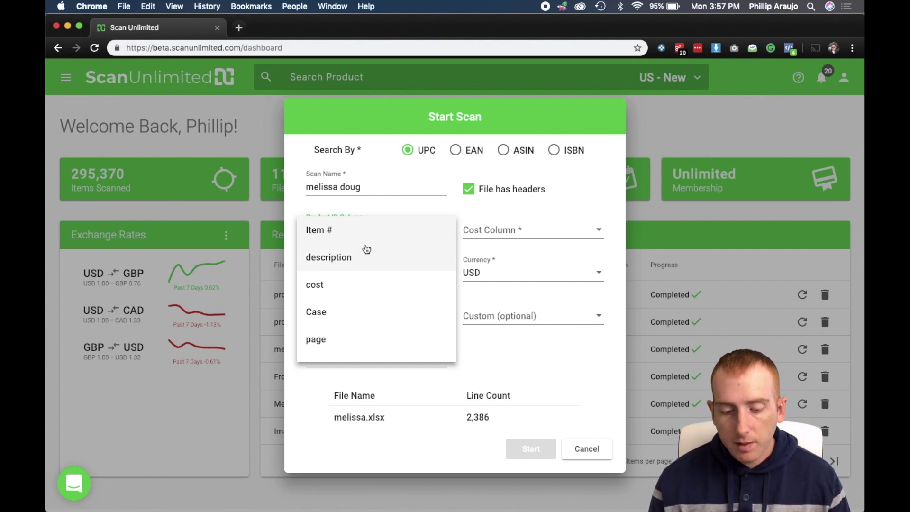
scroll(367, 249, "down", 2)
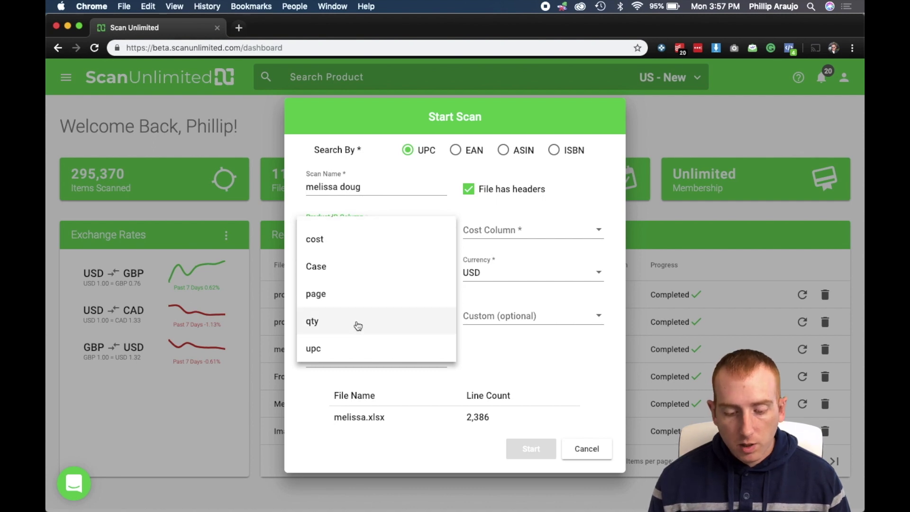
left_click(363, 353)
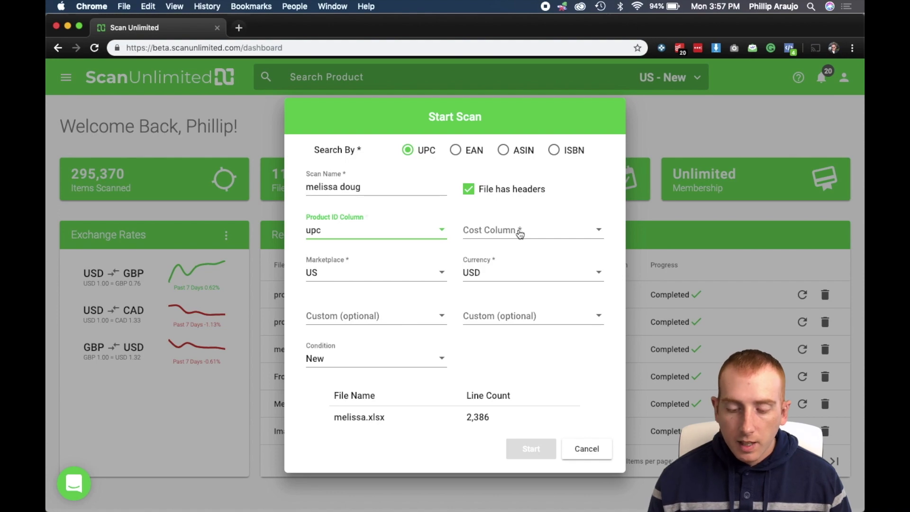
Step: Check the cost column in the melissa spreadsheet, and set the scan's cost column to cost in the browser
key("ctrl+Up")
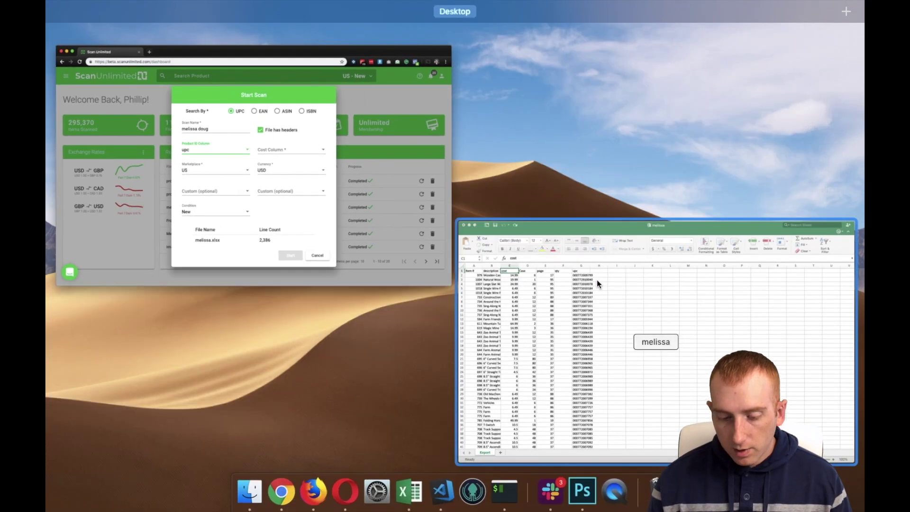
left_click(596, 280)
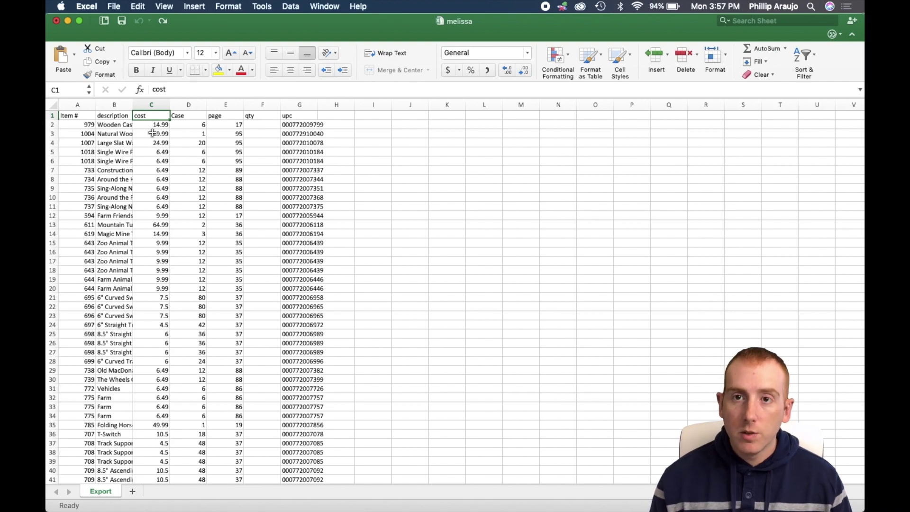
key("ctrl+Up")
left_click(296, 115)
left_click(525, 234)
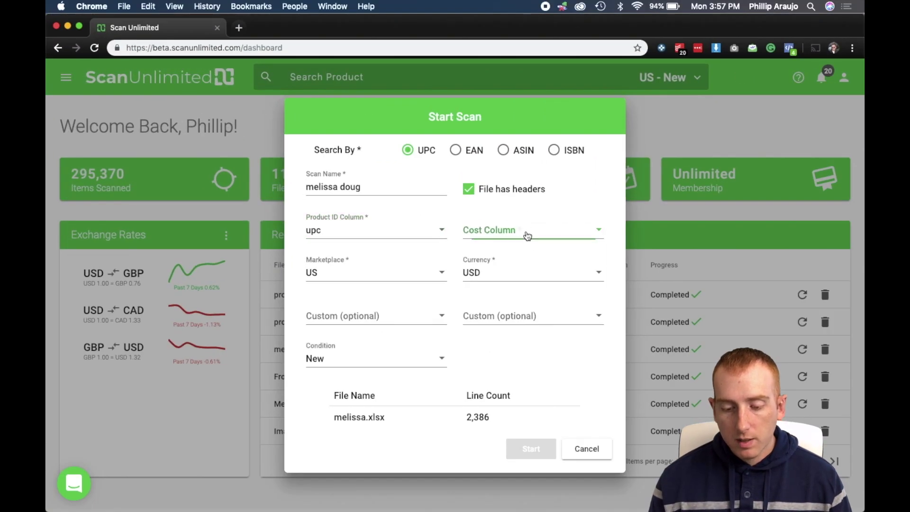
scroll(526, 236, "down", 1)
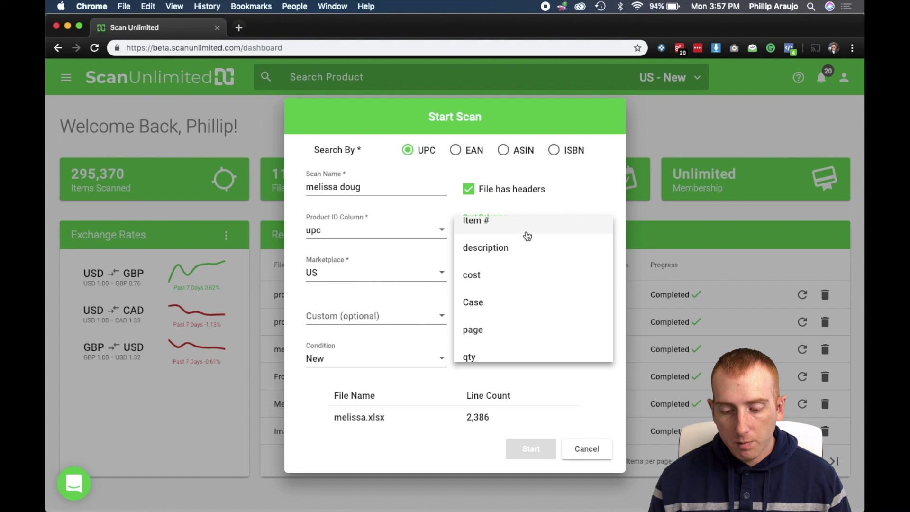
left_click(514, 276)
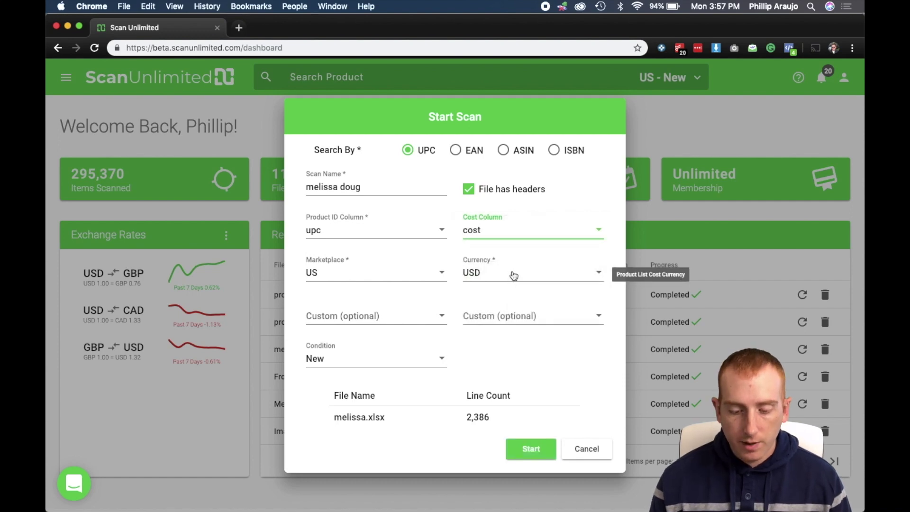
Step: Look through the available marketplaces and keep US as the scan's marketplace
left_click(357, 283)
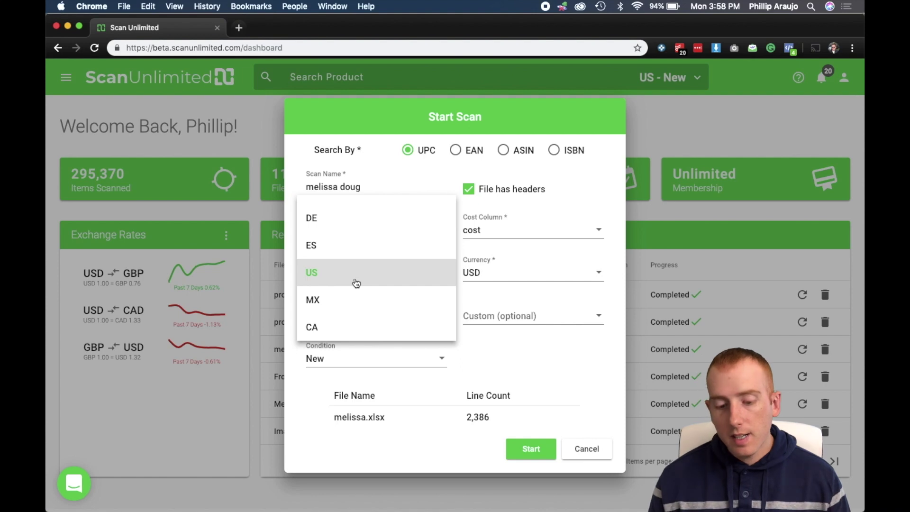
scroll(357, 283, "up", 3)
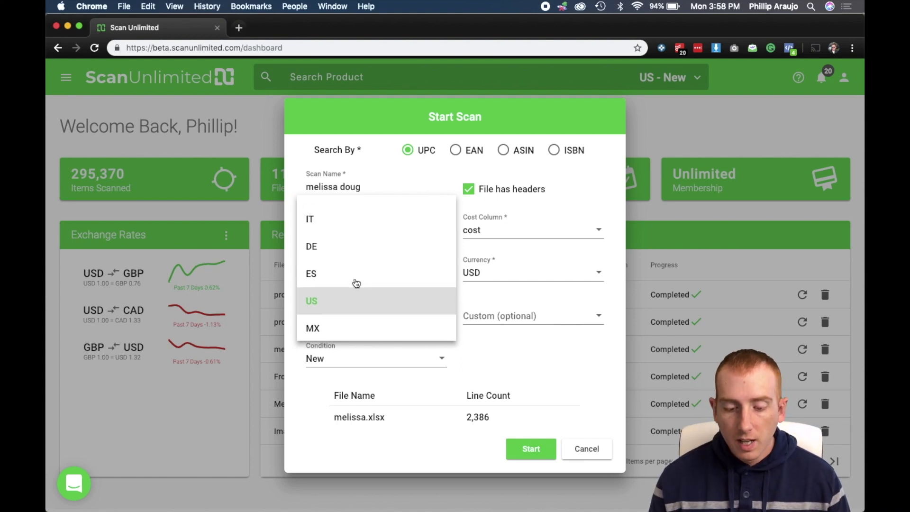
scroll(354, 282, "down", 3)
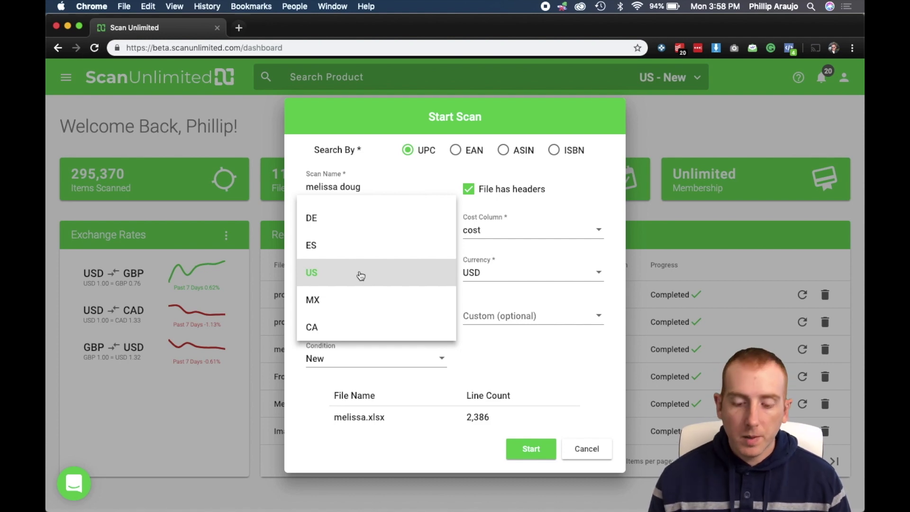
left_click(361, 276)
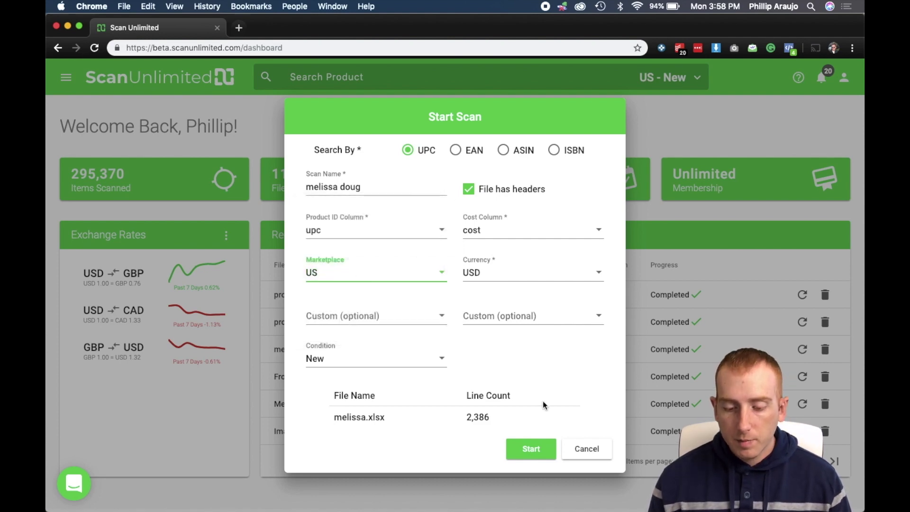
left_click(556, 369)
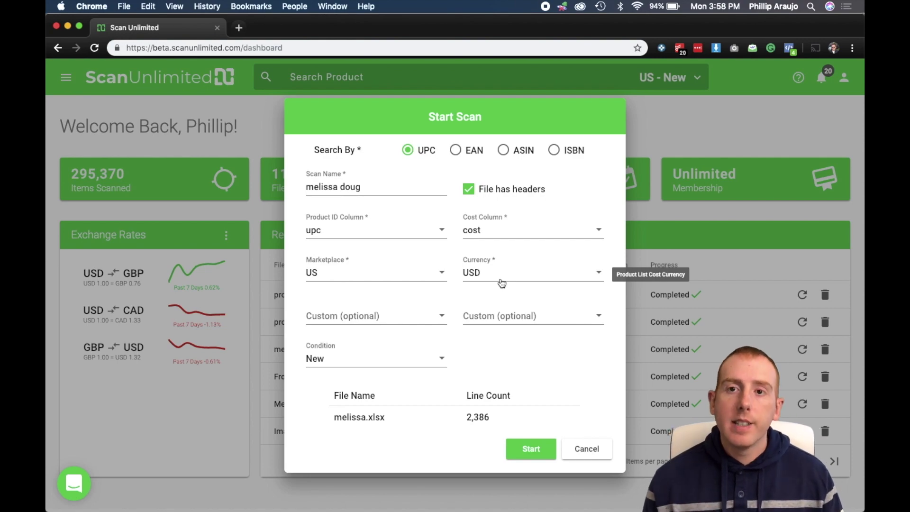
Step: Switch to the melissa spreadsheet and check the cost values' currency format, selecting cost cells near the start of column C and ending on C2
key("ctrl+Up")
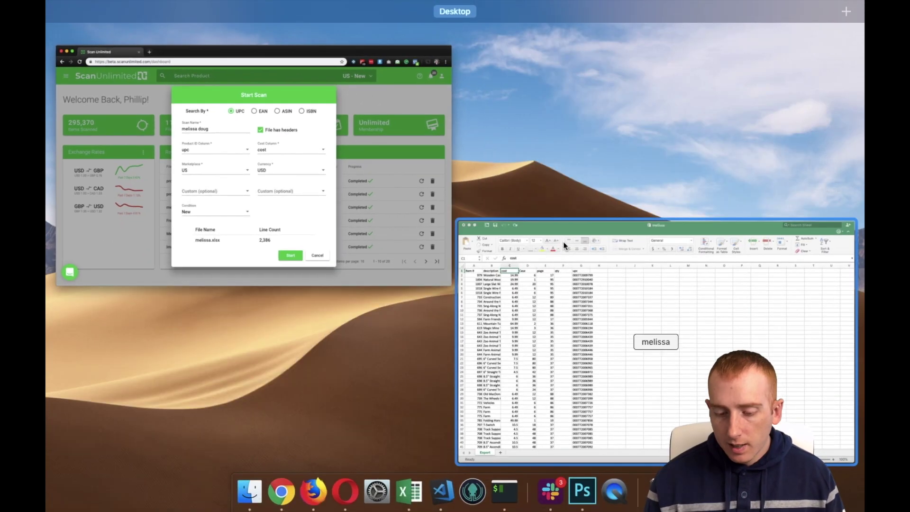
left_click(564, 240)
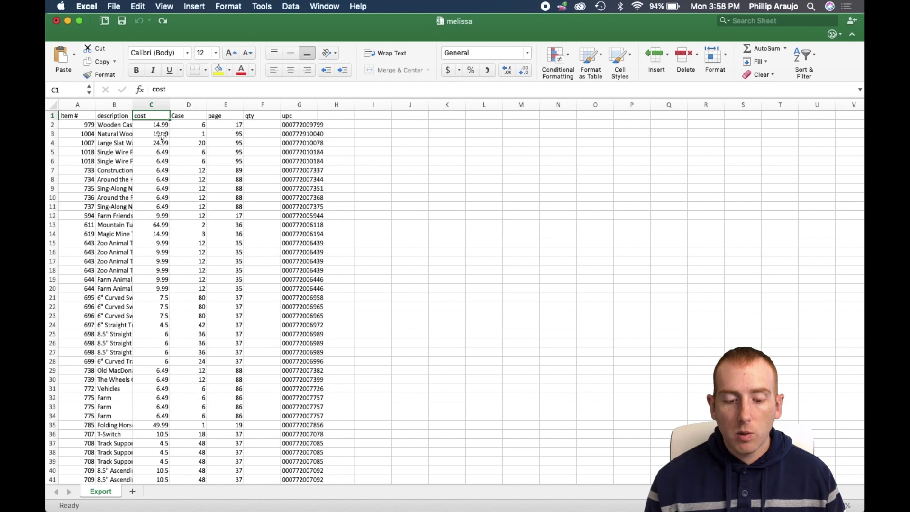
left_click(161, 135)
left_click(158, 155)
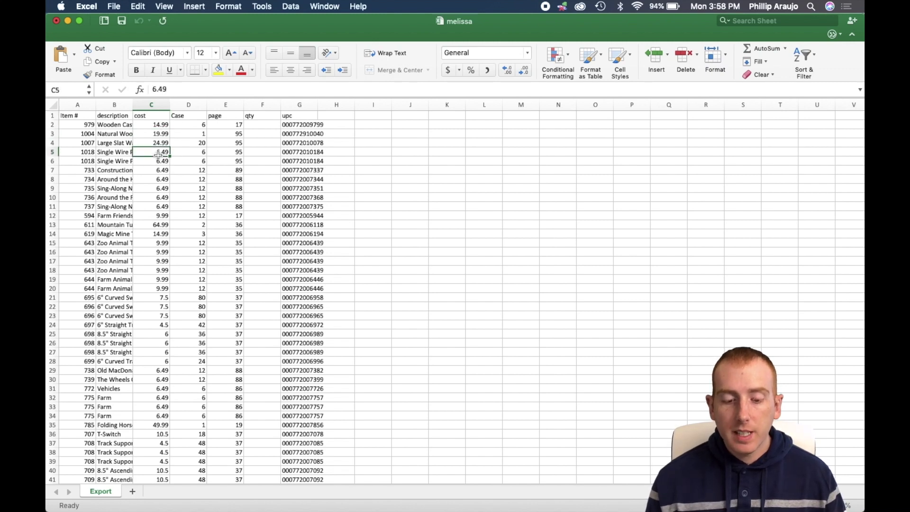
key("Up")
key("Up")
key("Up")
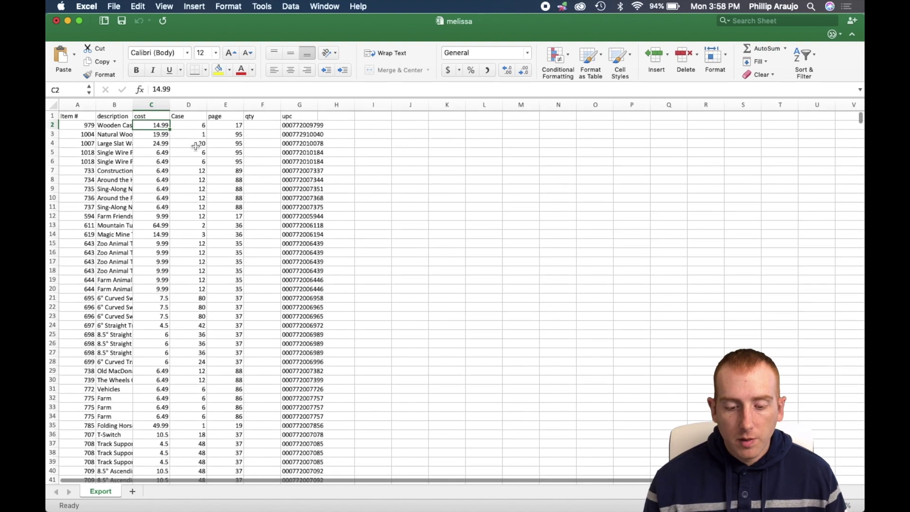
Step: Return to the scan setup in the browser and choose Item # and Case as the two optional custom columns
key("ctrl+Up")
left_click(292, 143)
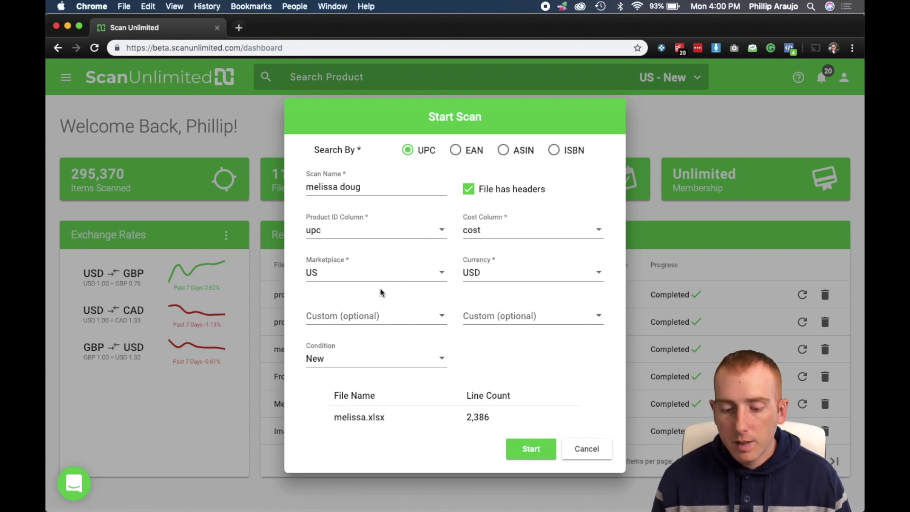
left_click(376, 316)
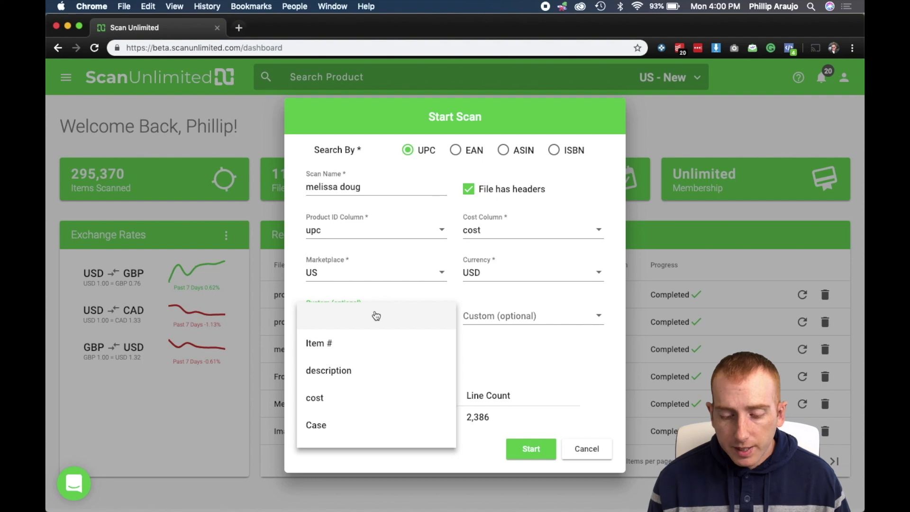
left_click(364, 347)
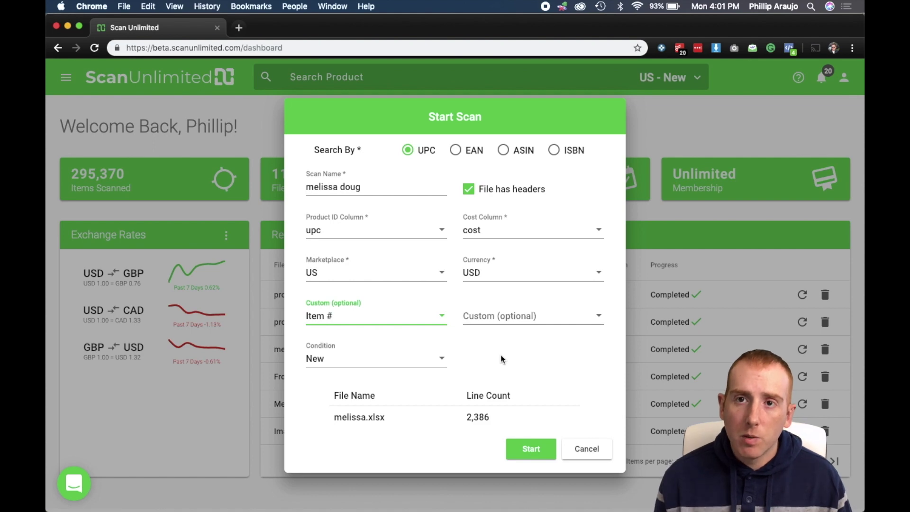
left_click(506, 317)
scroll(507, 327, "down", 1)
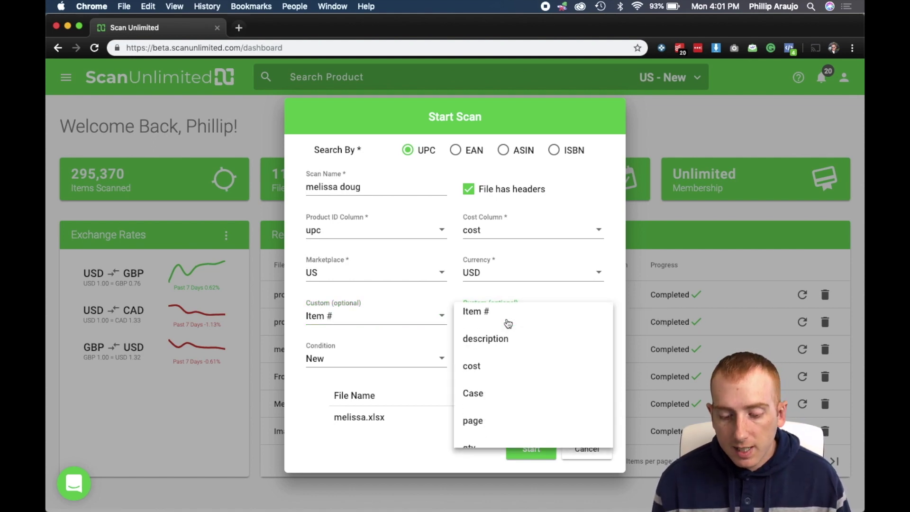
left_click(511, 399)
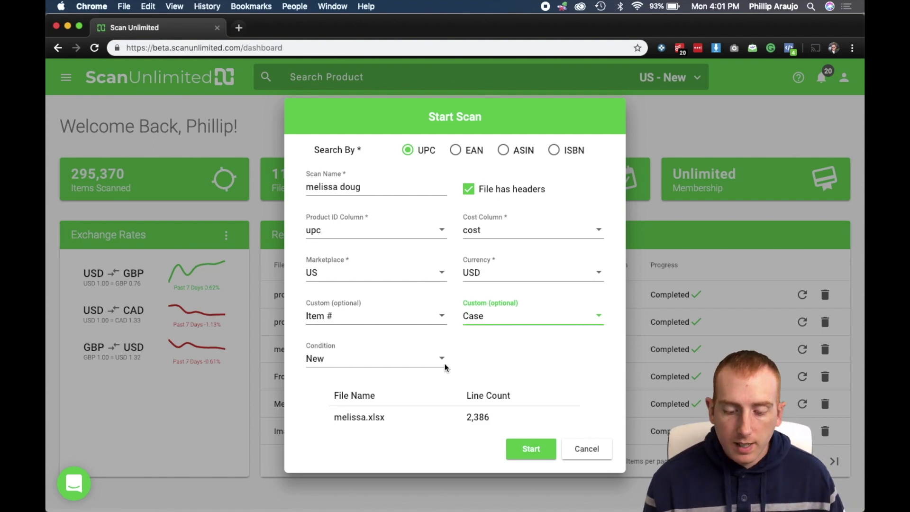
Step: Switch the scan's condition to Used, and set it back to New
left_click(403, 361)
left_click(392, 396)
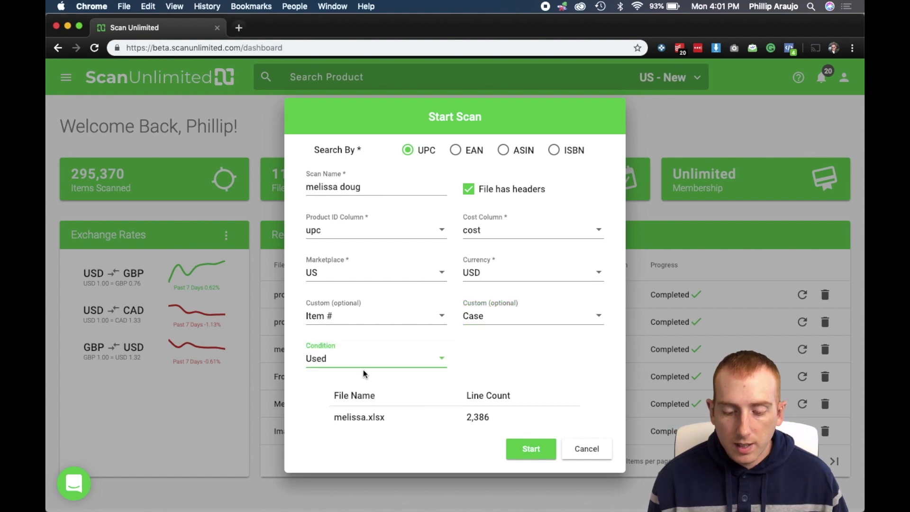
left_click(353, 364)
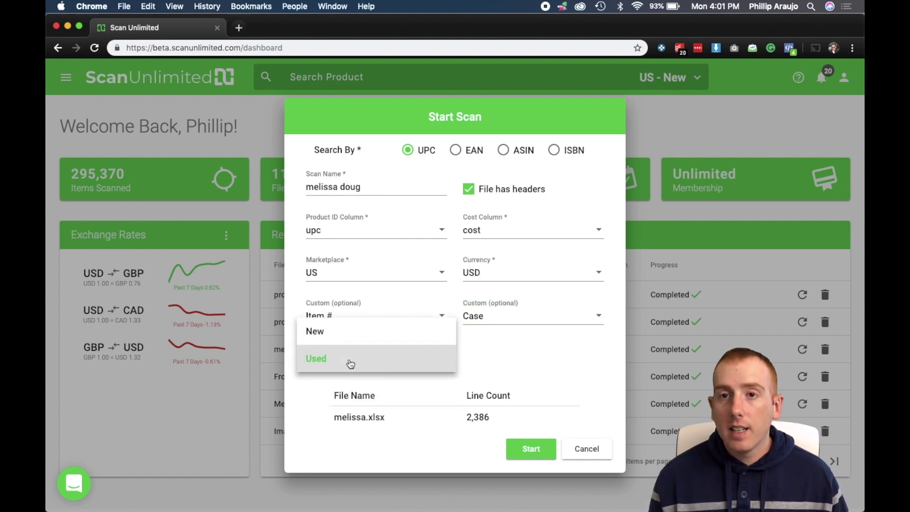
left_click(353, 332)
left_click(497, 356)
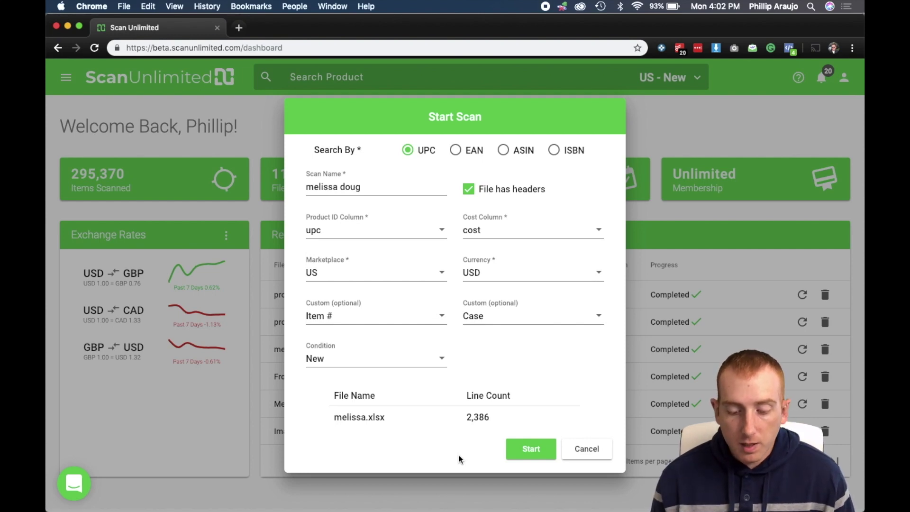
Step: Start the melissa doug scan with the configured settings
left_click(531, 451)
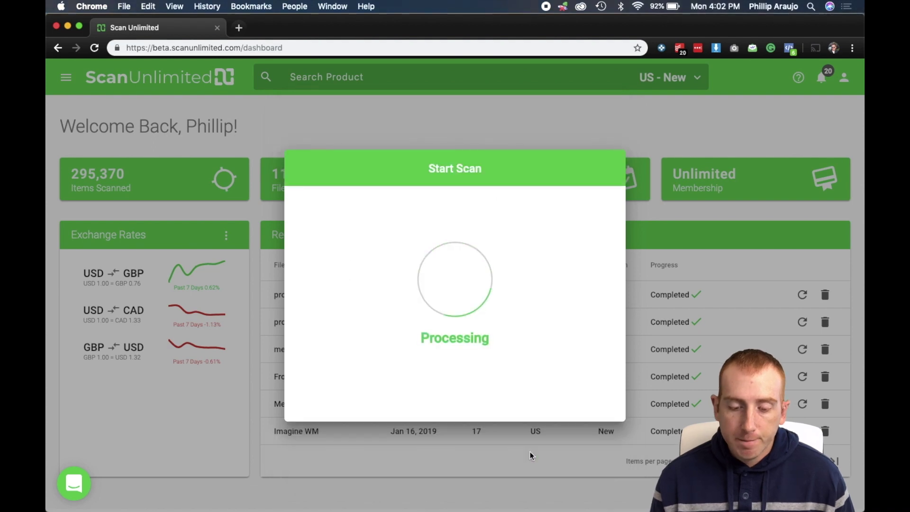